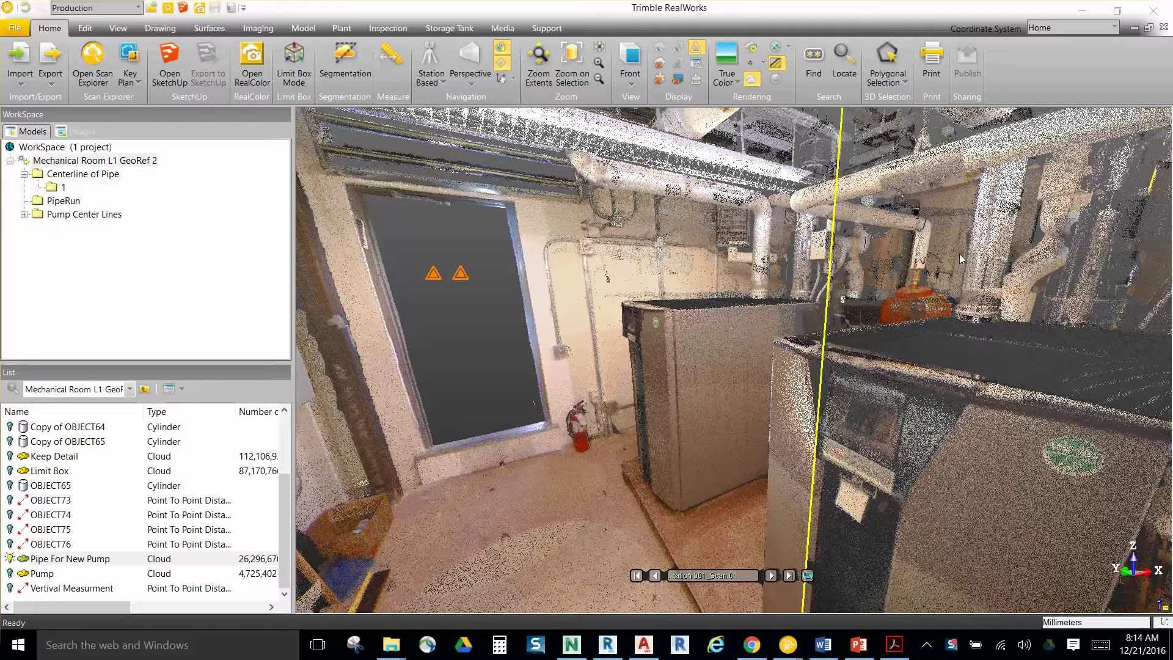
# Hide the full project point cloud so that only the Pipe For New Pump cloud is displayed.
pyautogui.moveTo(920, 257); pyautogui.dragTo(631, 279)
pyautogui.moveTo(965, 214); pyautogui.dragTo(819, 231)
pyautogui.moveTo(913, 602); pyautogui.dragTo(854, 555)
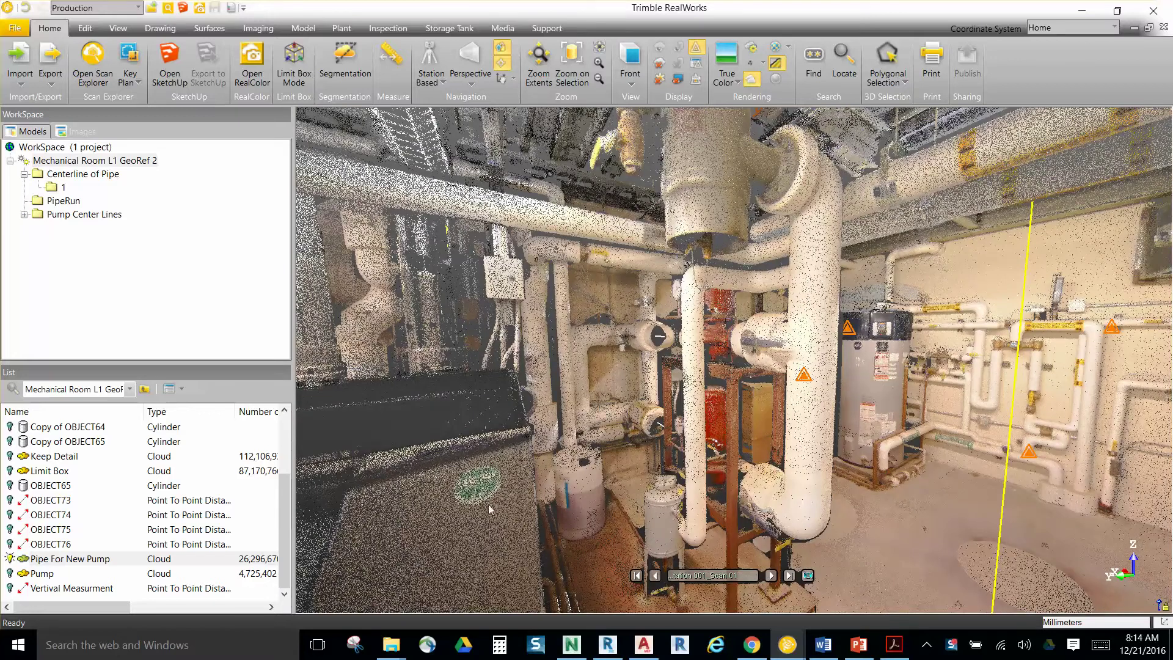
pyautogui.click(286, 500)
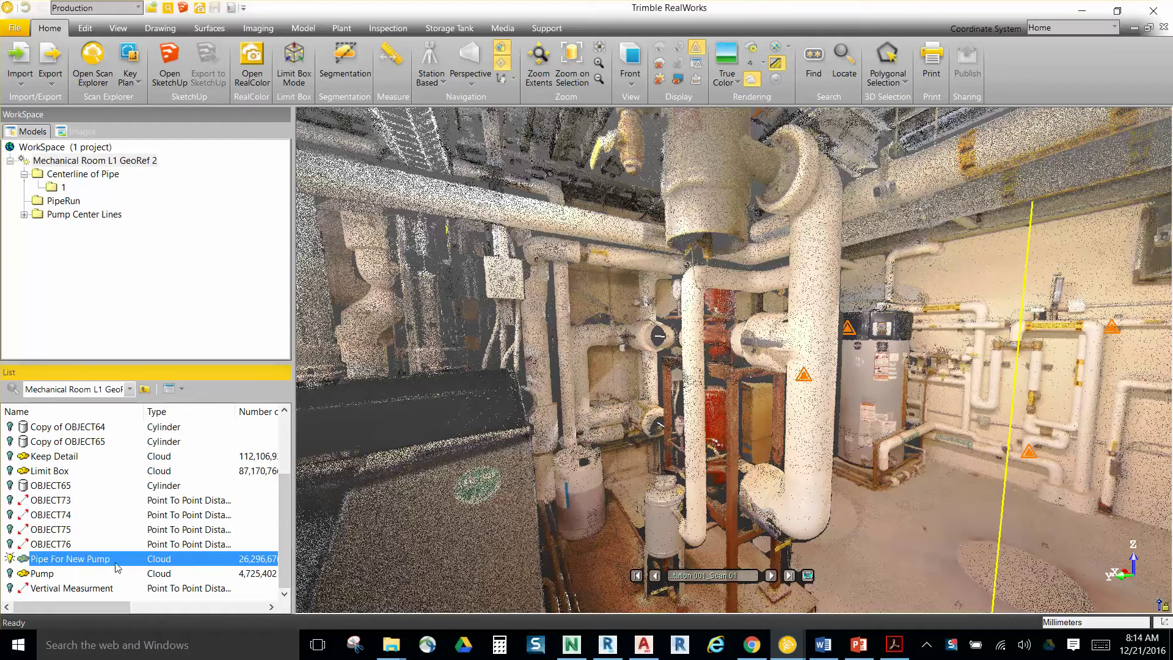
pyautogui.scroll(2, 281, 513)
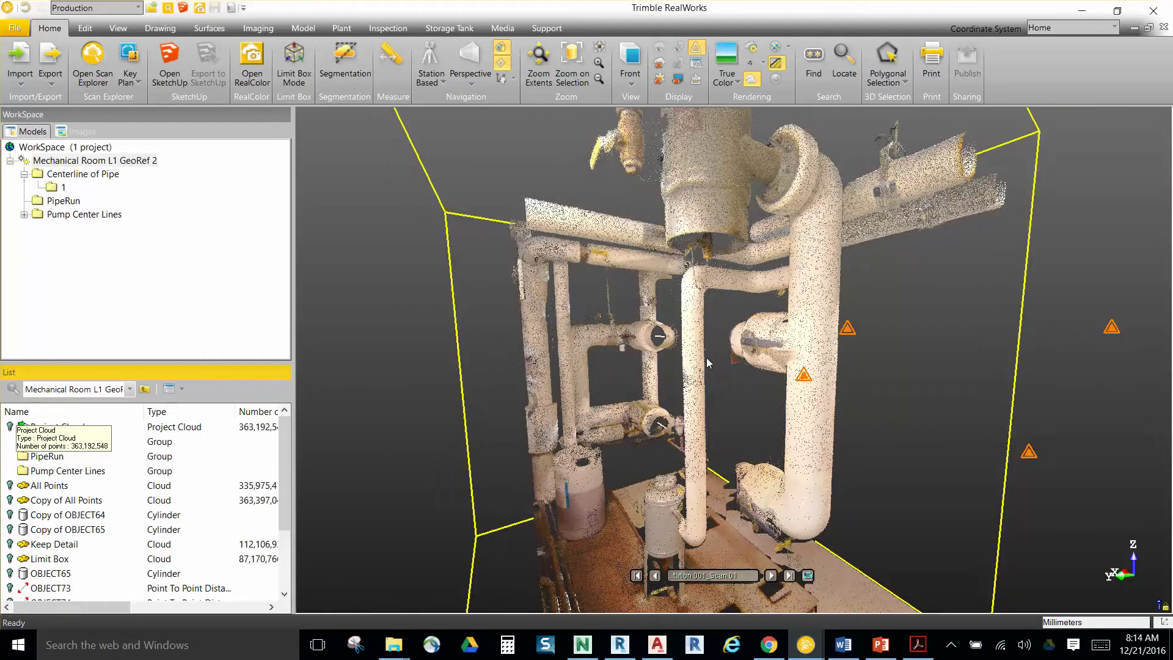
pyautogui.moveTo(707, 365); pyautogui.dragTo(649, 278)
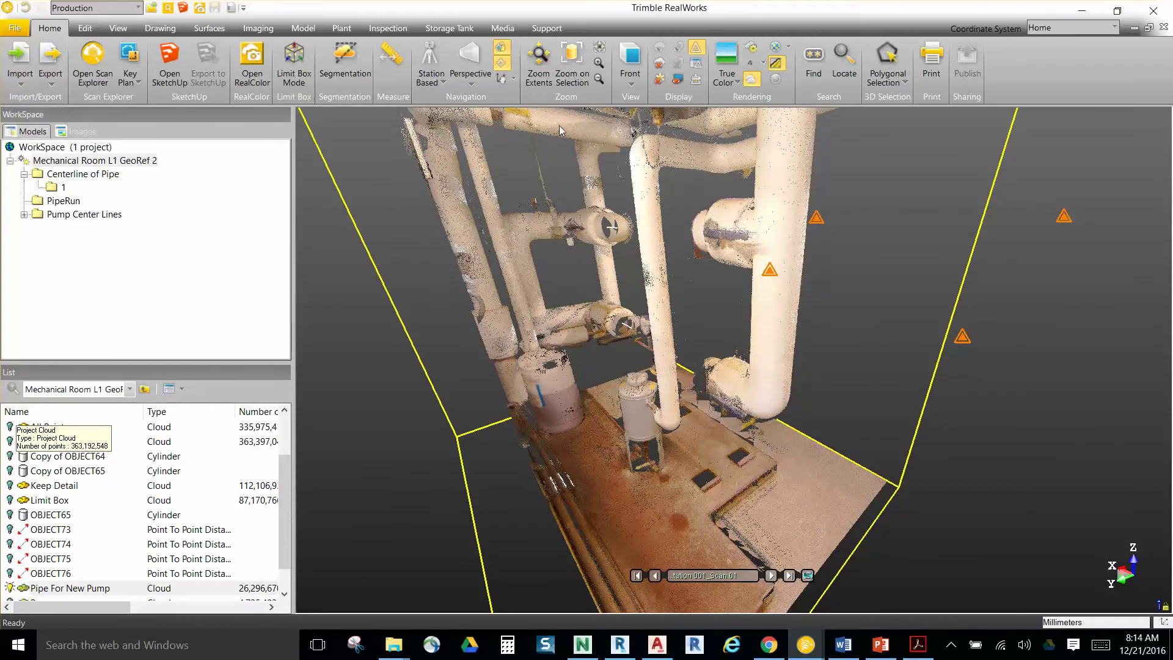
# Check the installed software version in the program's About information, then return to the pipe cloud.
pyautogui.click(546, 29)
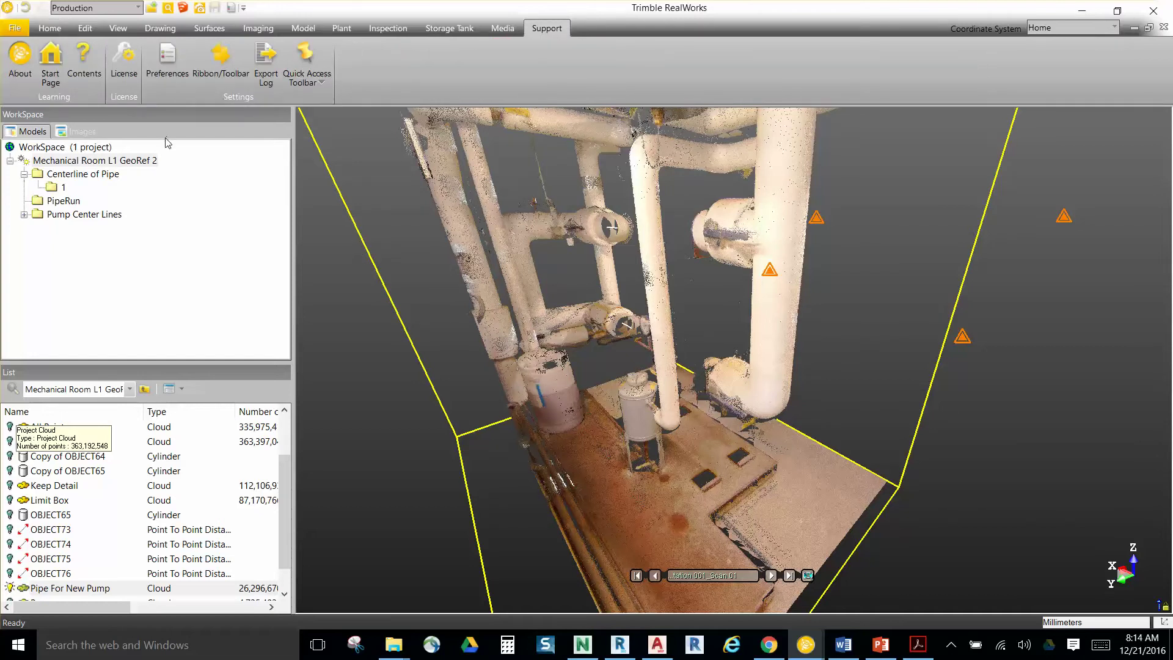
pyautogui.click(27, 79)
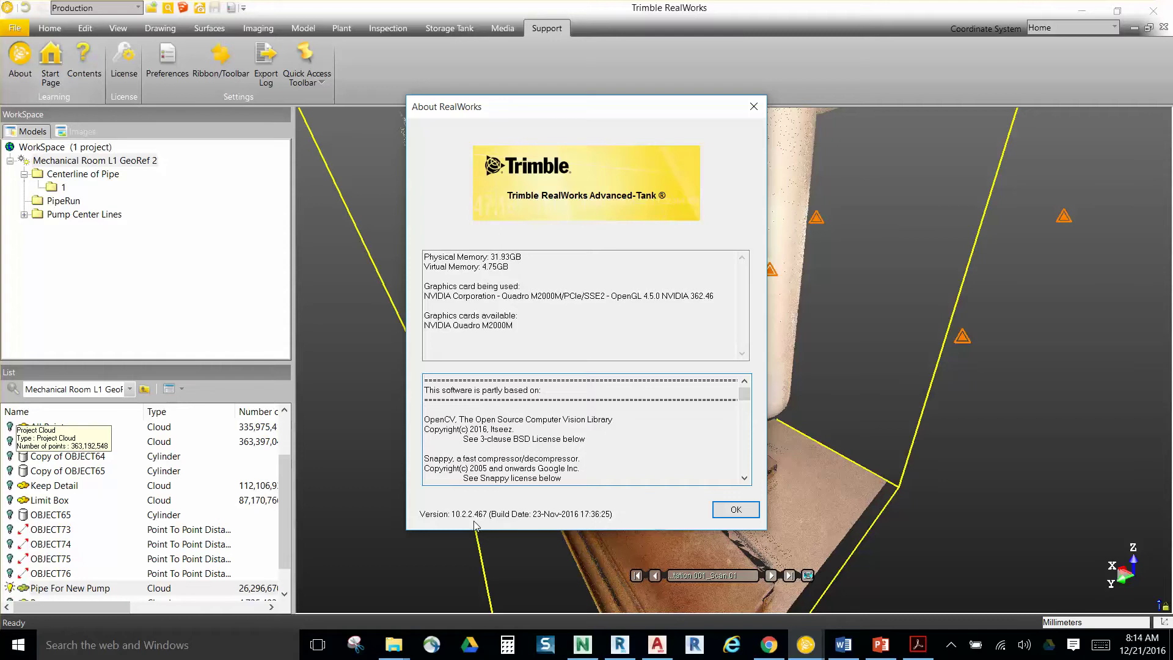
pyautogui.click(754, 107)
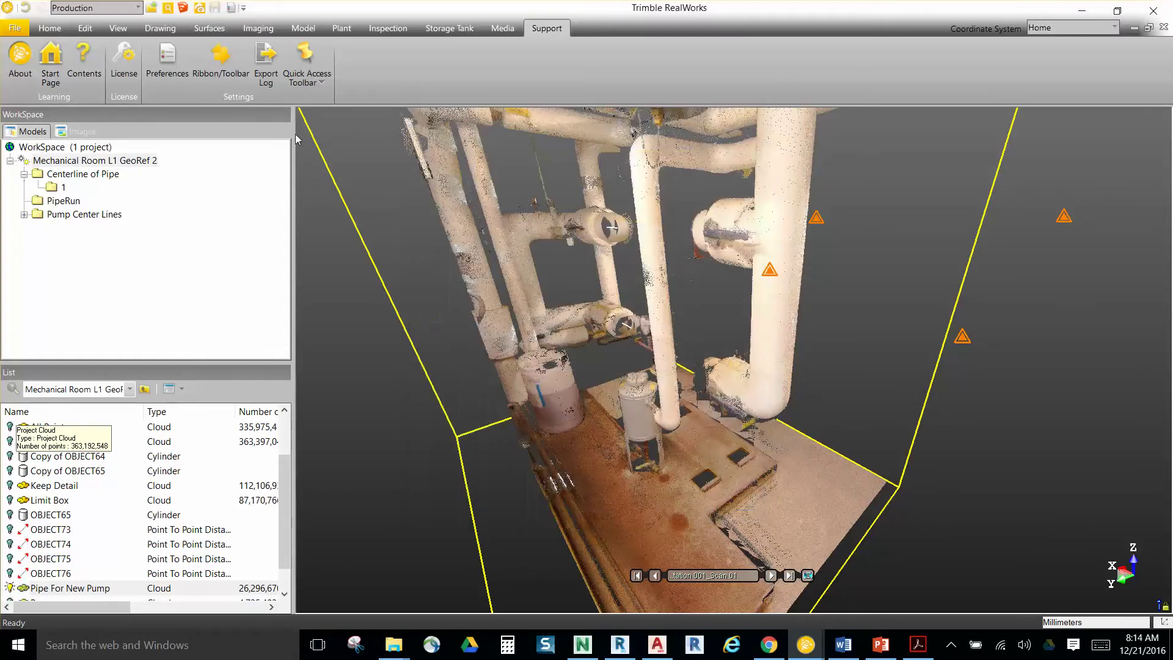
pyautogui.moveTo(641, 213); pyautogui.dragTo(659, 329)
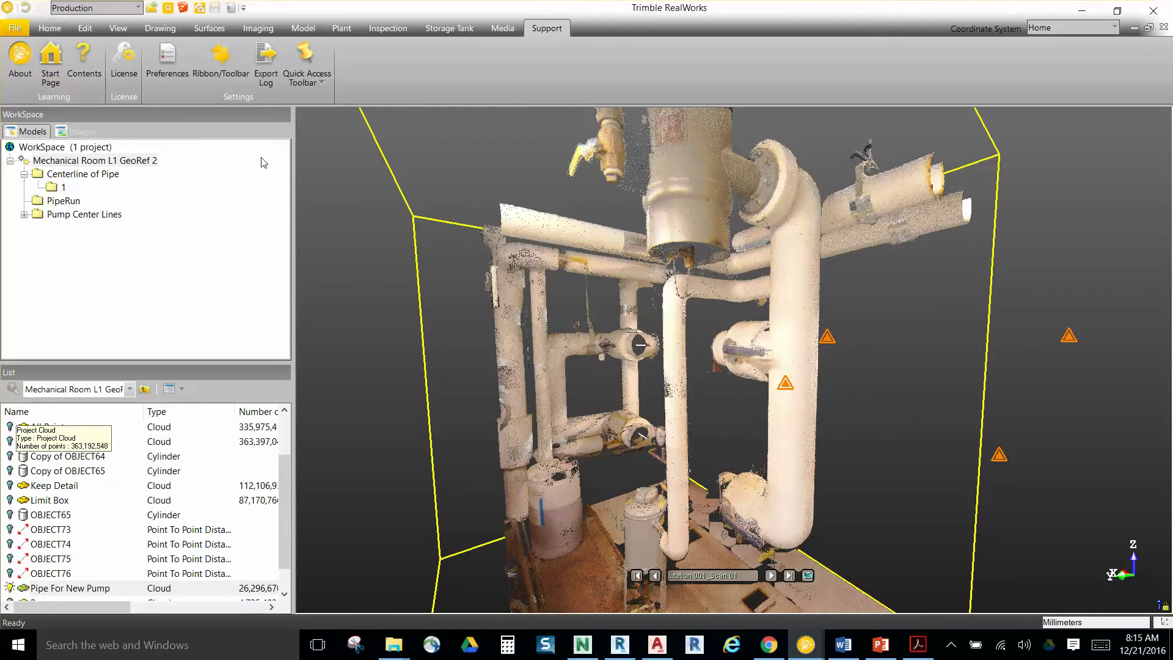
# Start an export of the selected Pipe For New Pump cloud.
pyautogui.click(49, 28)
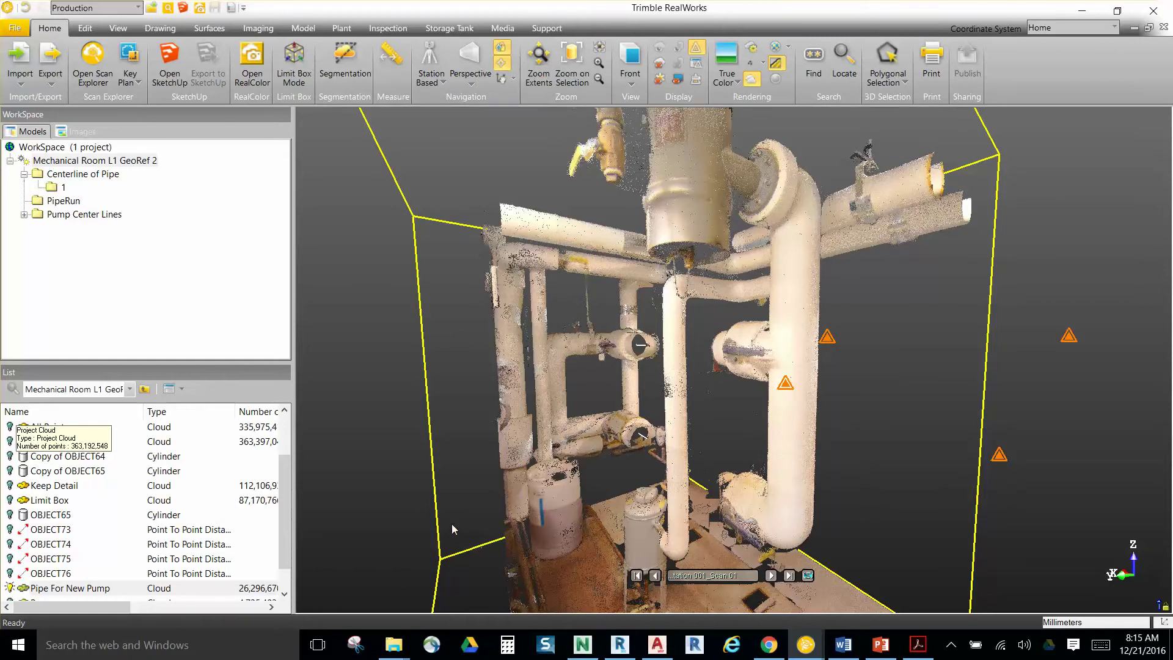
pyautogui.click(56, 85)
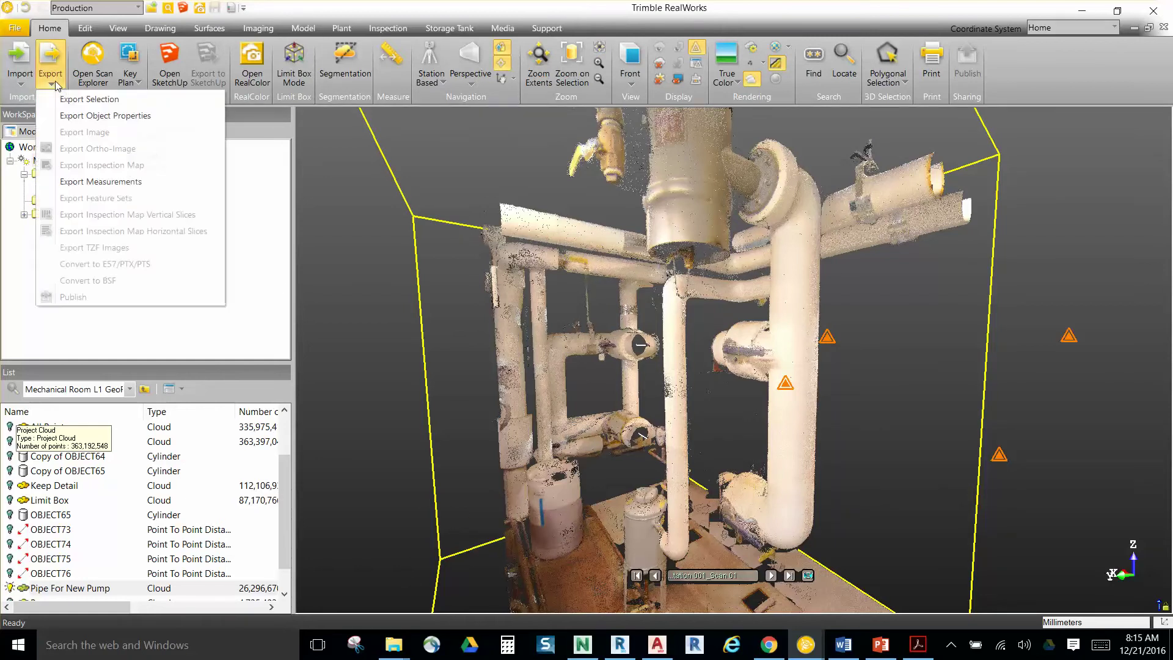
pyautogui.click(89, 99)
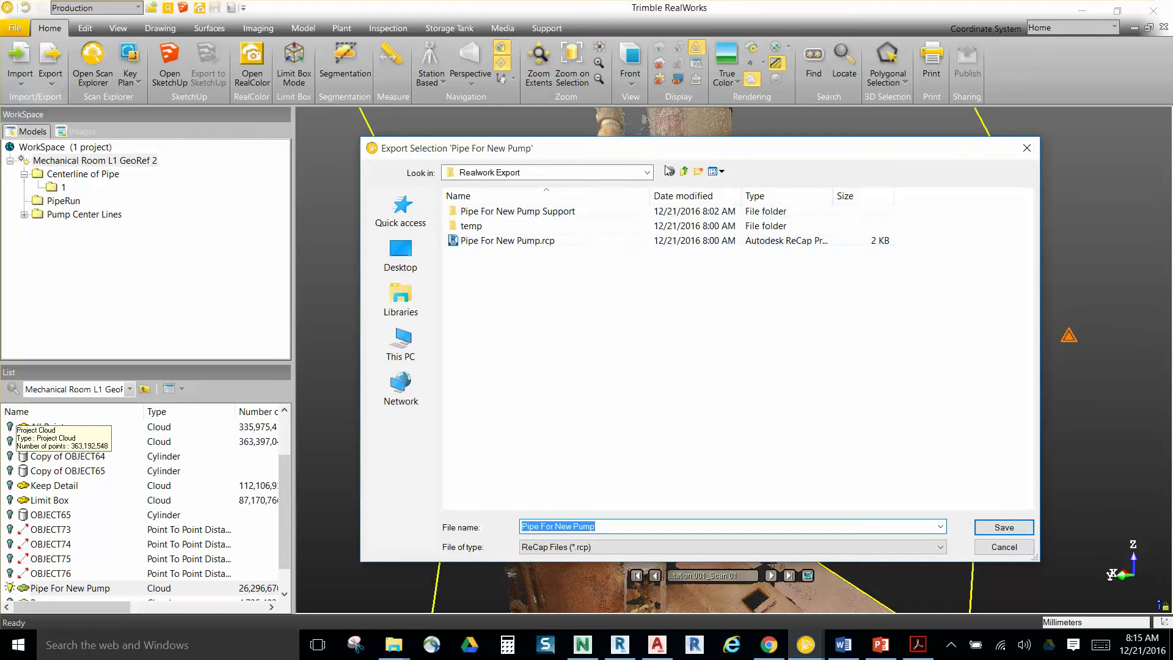
pyautogui.click(685, 173)
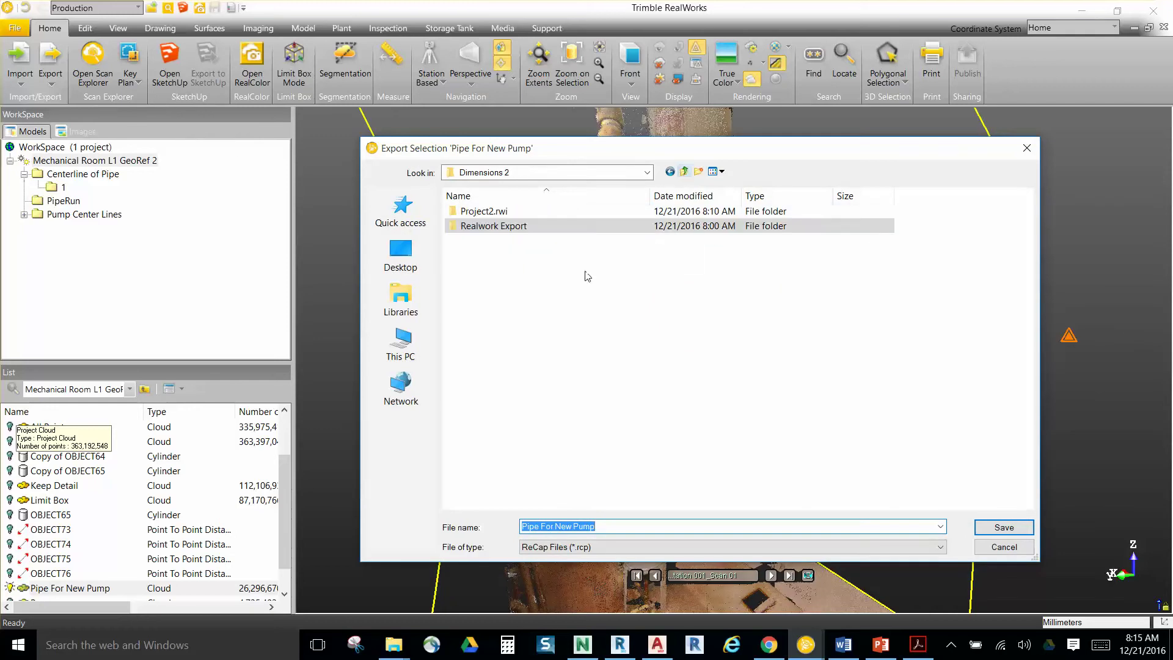
pyautogui.rightClick(482, 334)
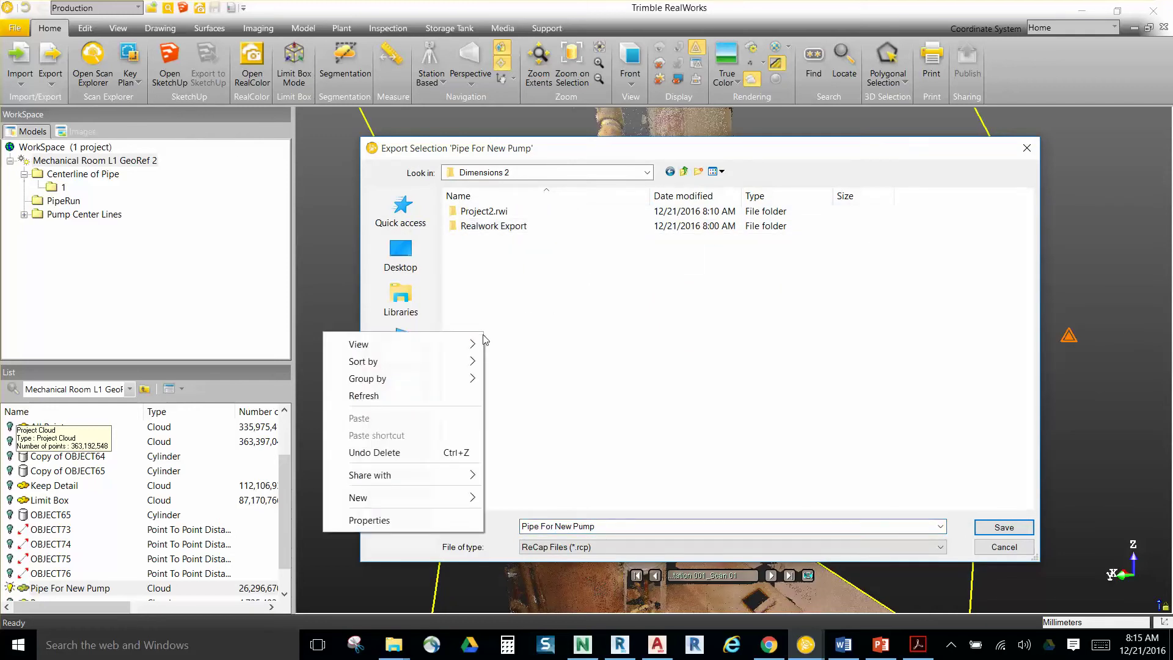
pyautogui.click(489, 232)
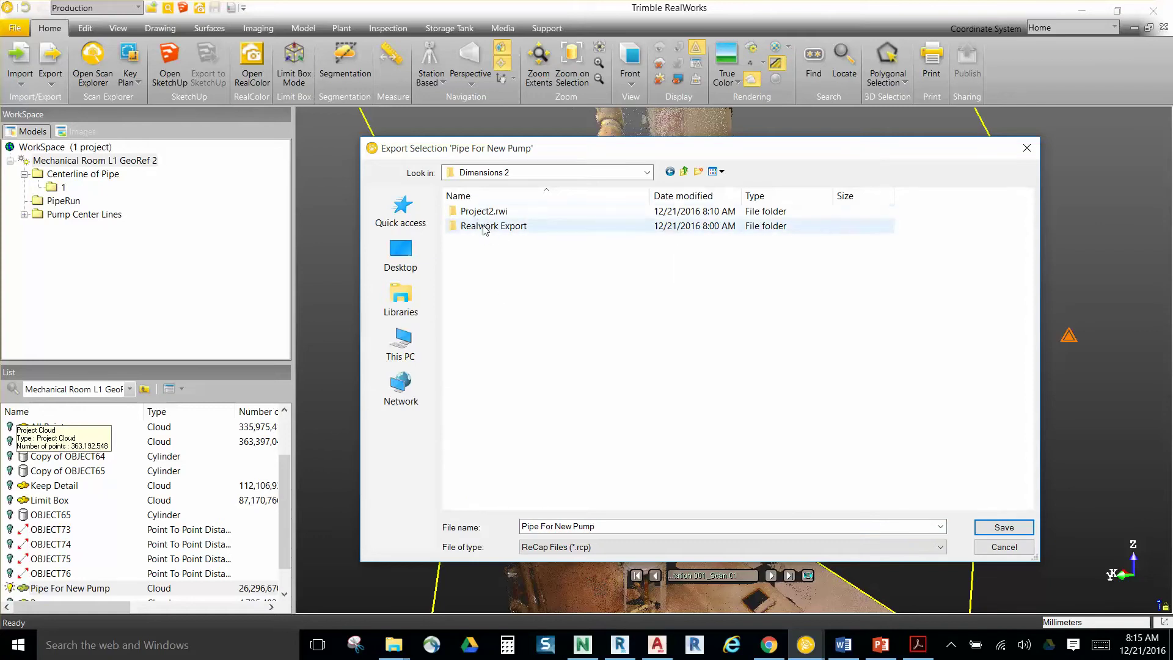
# Review the available export file types, including ReCap Files (*.rcp), and look at Autodesk ReCap 360 Pro as the target program.
pyautogui.click(658, 549)
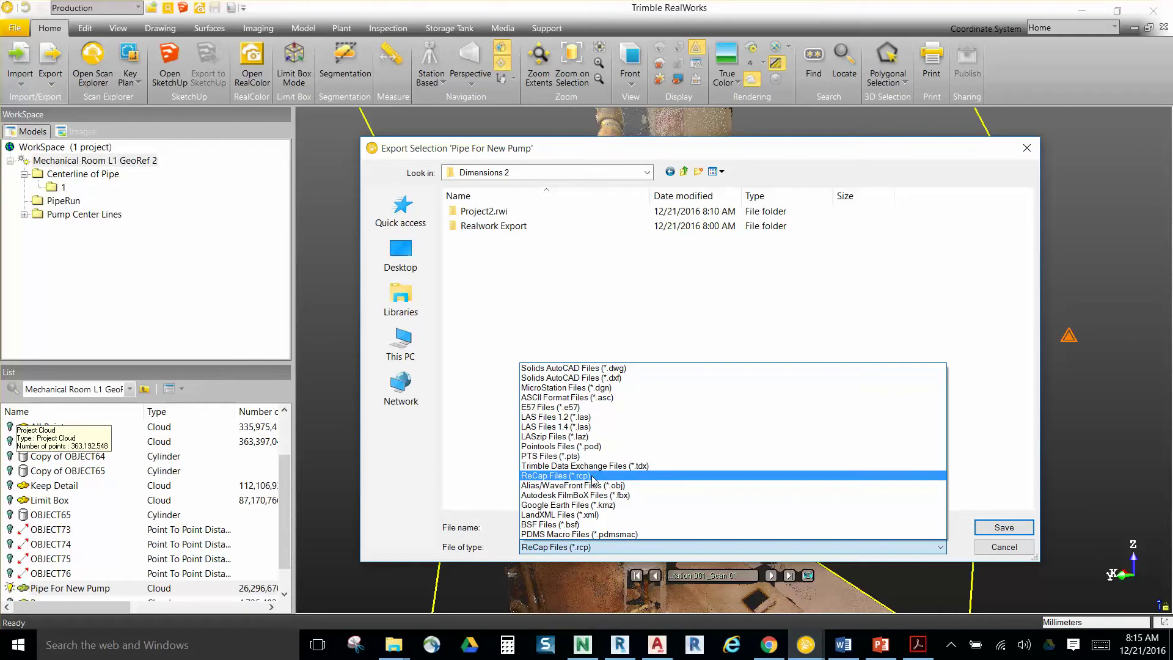
pyautogui.click(619, 644)
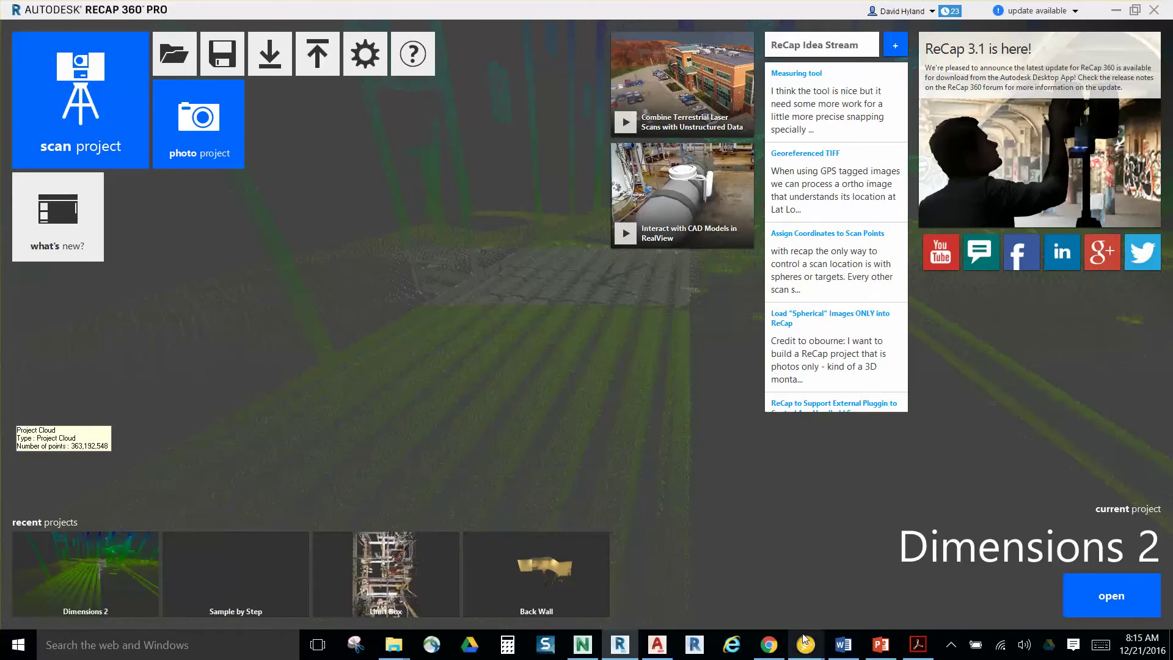
pyautogui.moveTo(804, 645)
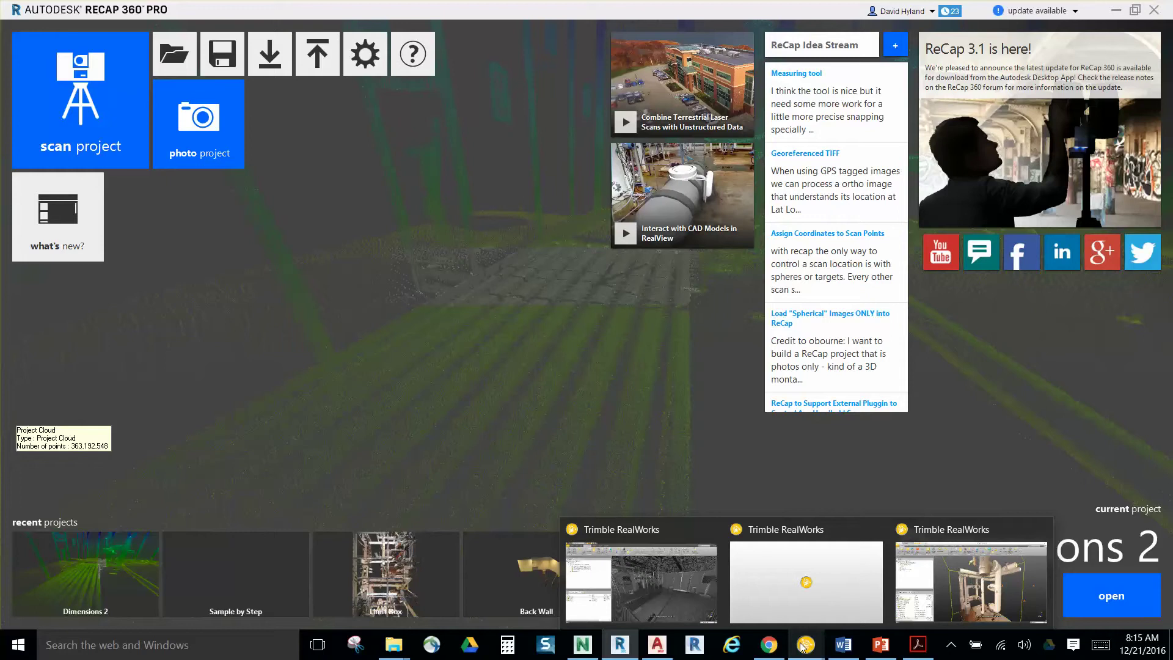
pyautogui.moveTo(933, 613)
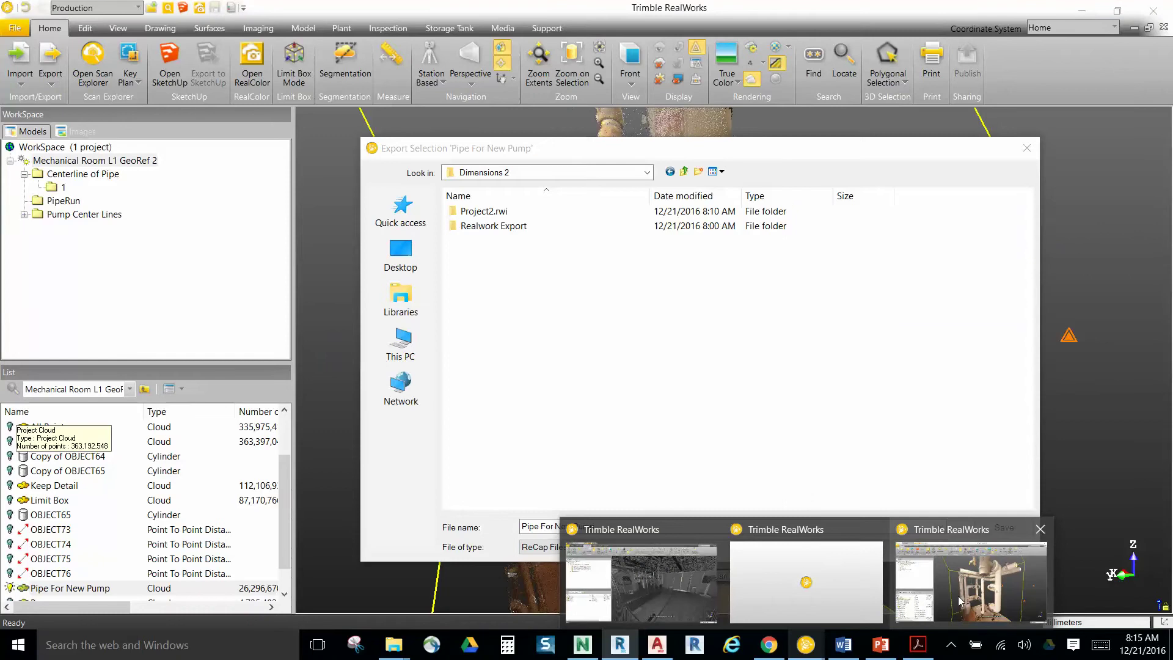
pyautogui.click(959, 602)
pyautogui.click(749, 547)
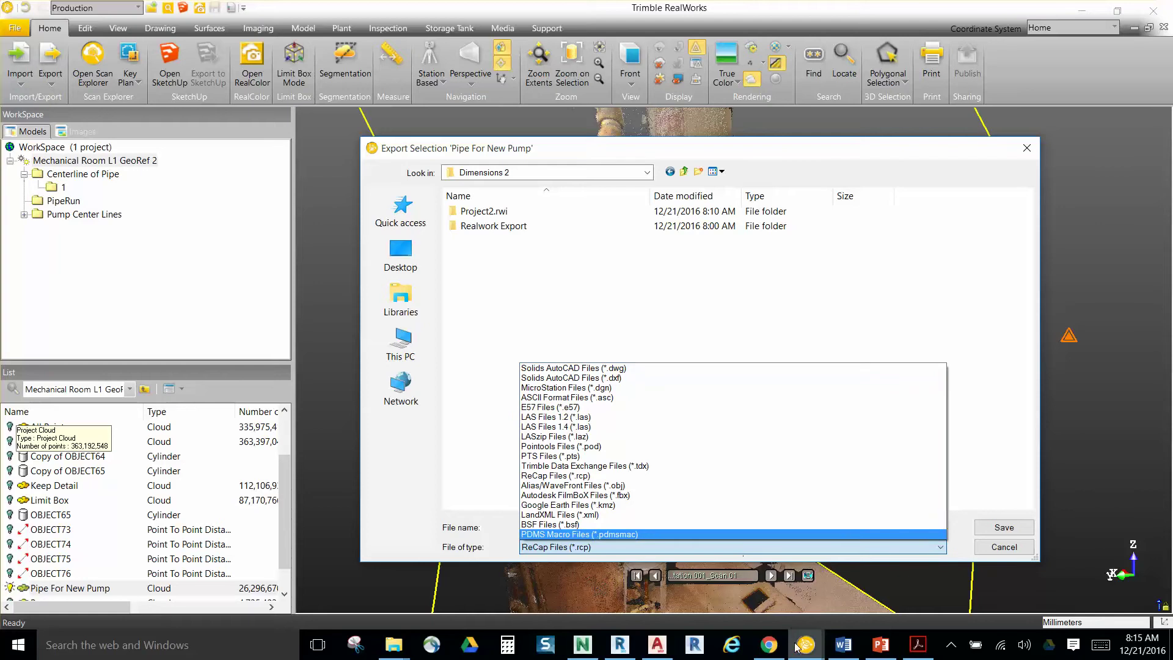
pyautogui.click(612, 647)
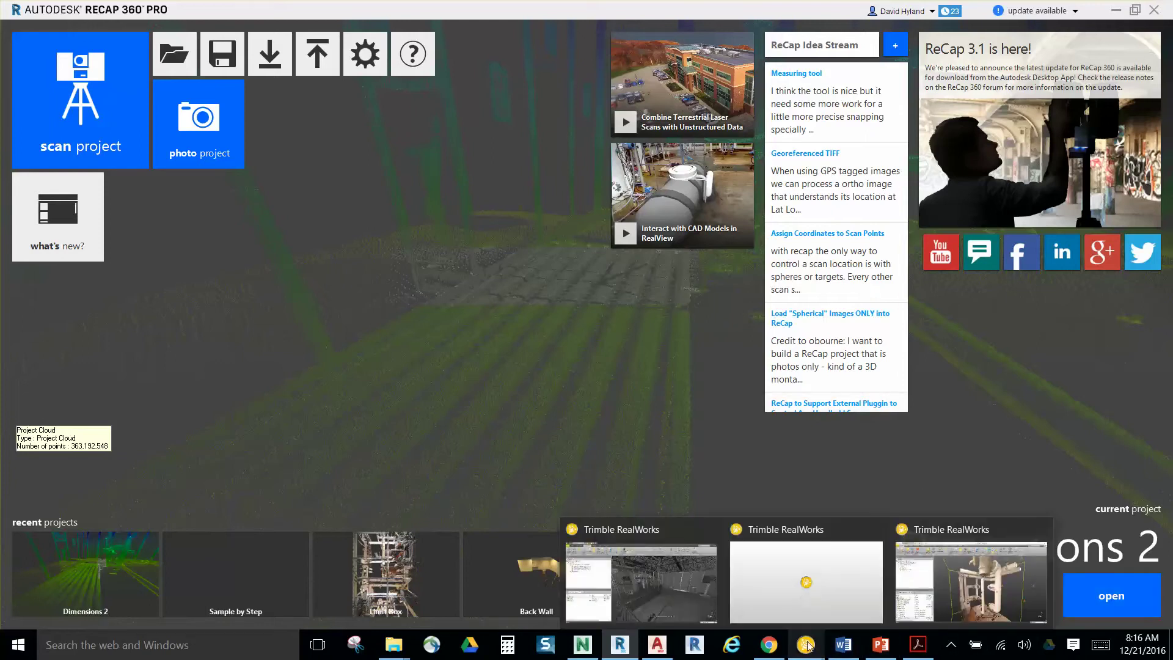
pyautogui.click(958, 612)
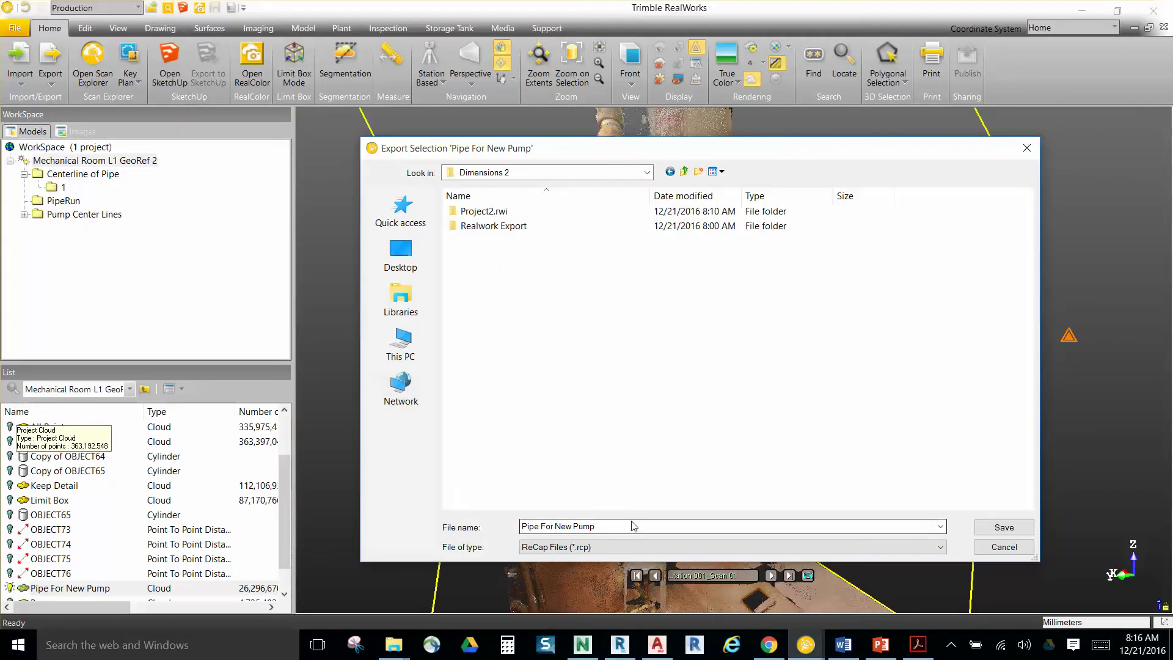
# Export the cloud as Pipe For New Pump.rcp to the Realwork Export folder, replacing the existing ReCap file.
pyautogui.doubleClick(507, 228)
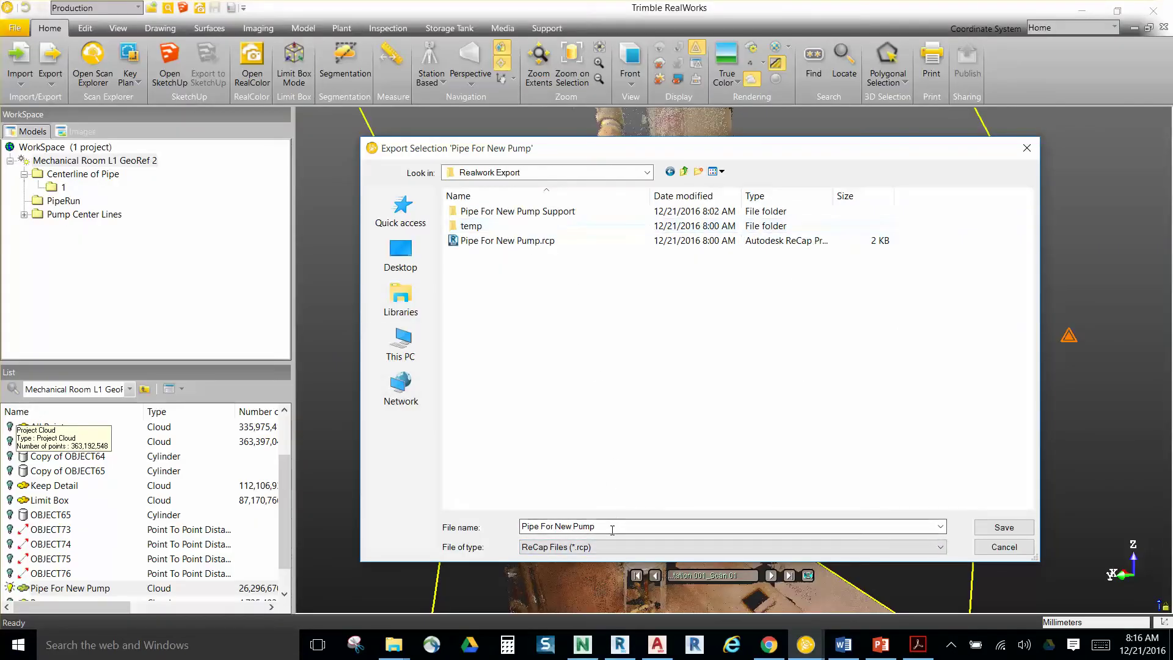
pyautogui.click(612, 529)
pyautogui.click(524, 241)
pyautogui.click(1004, 528)
pyautogui.click(546, 352)
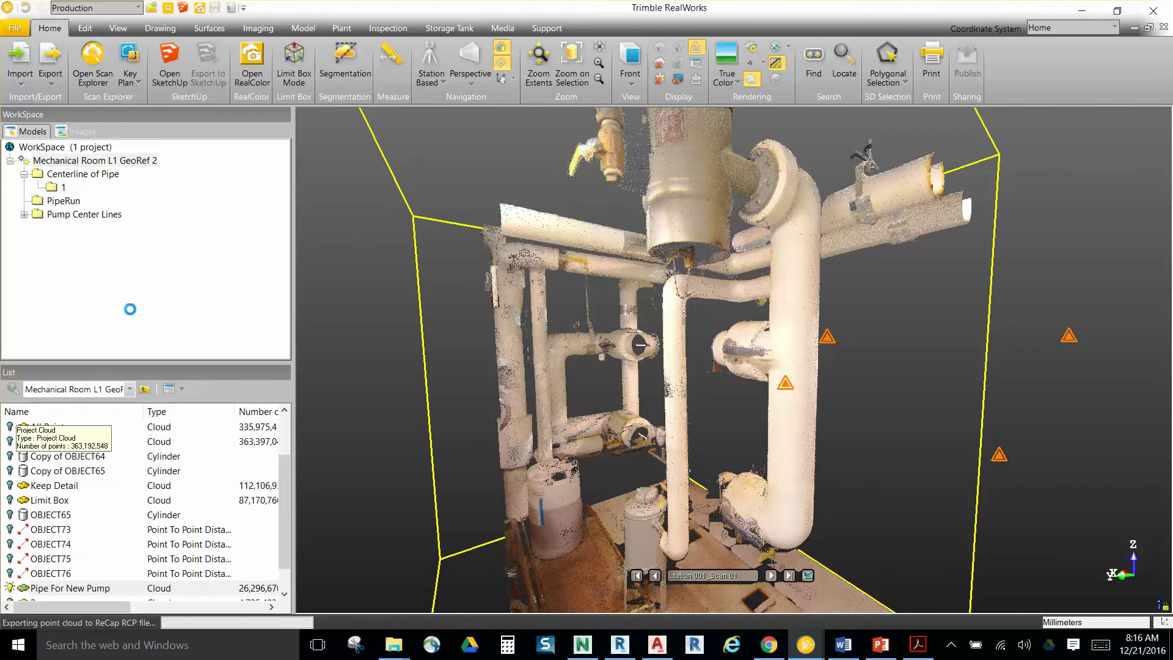
pyautogui.click(950, 646)
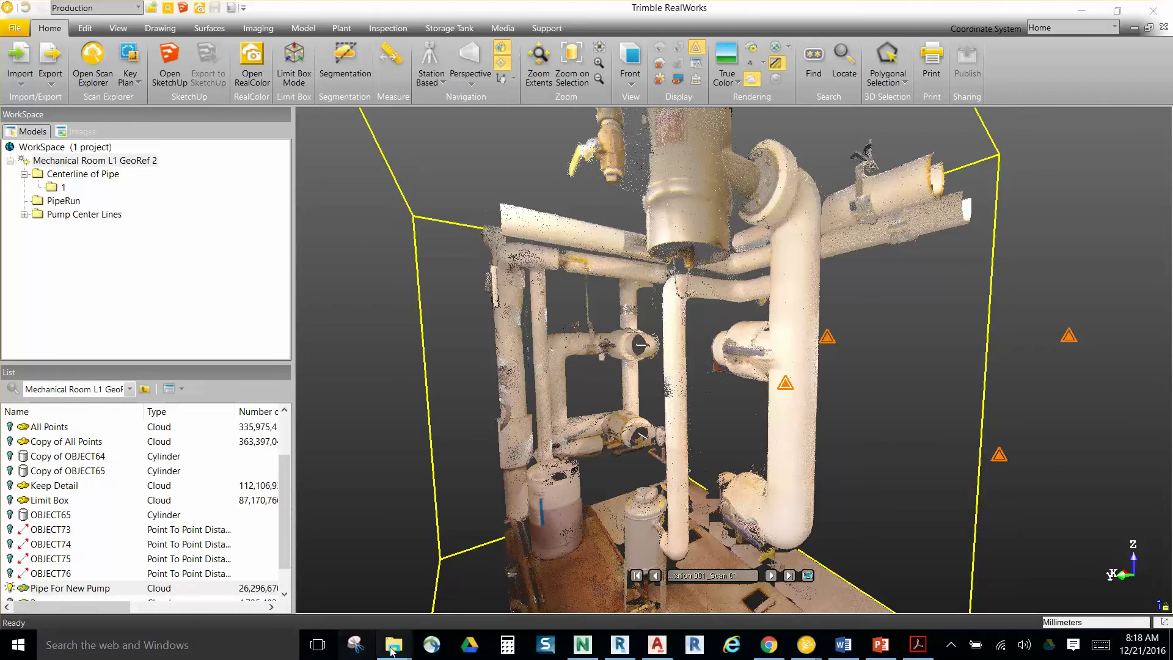
# Switch to File Explorer and open the Realwork Export folder inside Dimensions 2.
pyautogui.moveTo(394, 644)
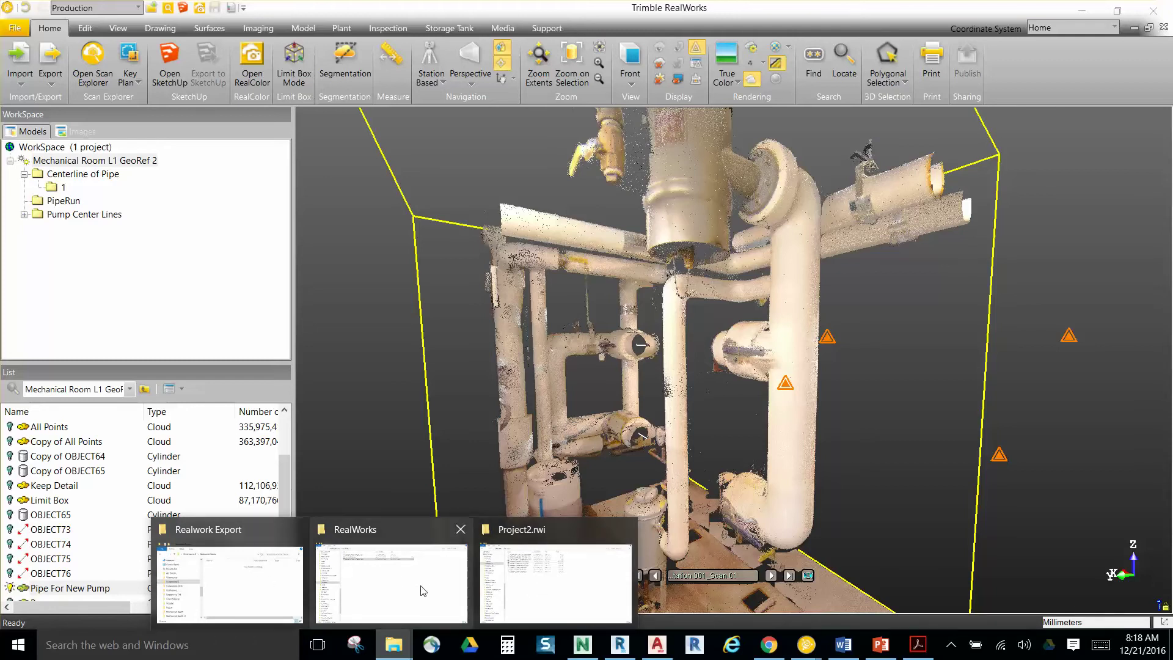
pyautogui.click(397, 581)
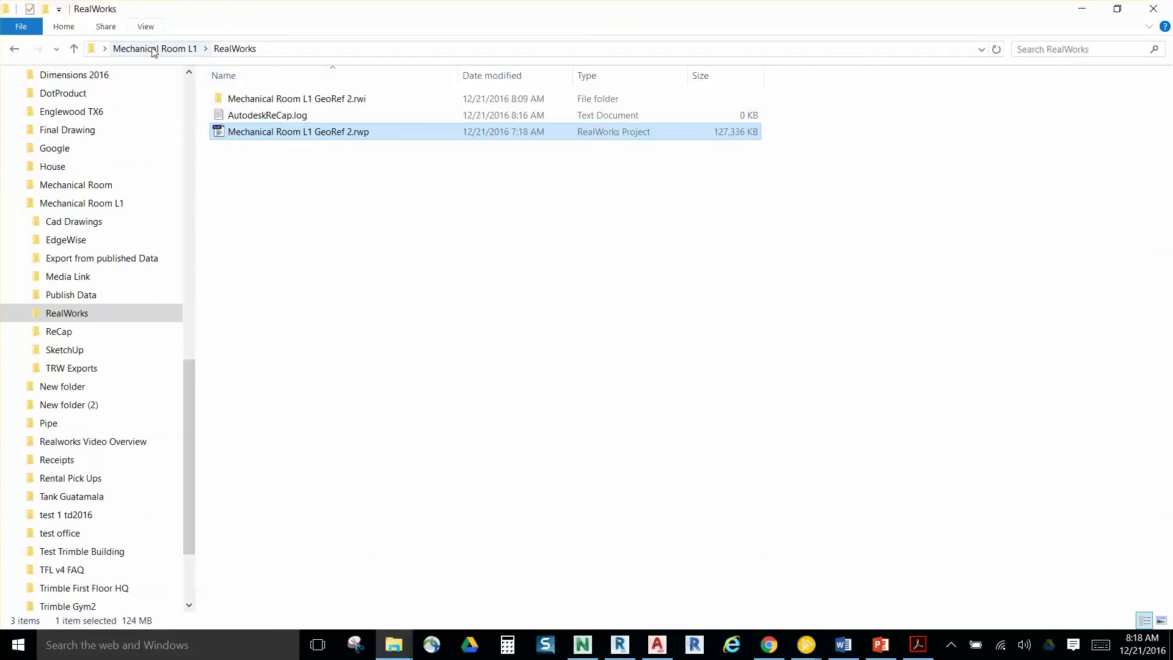
pyautogui.scroll(3, 101, 184)
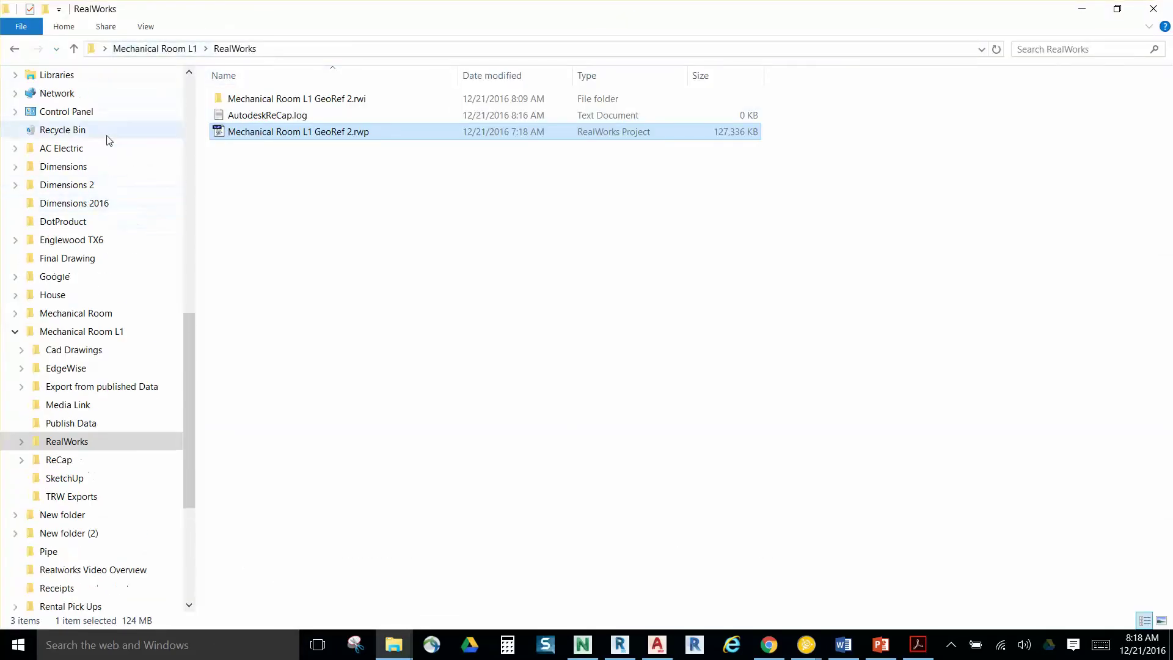
pyautogui.click(78, 186)
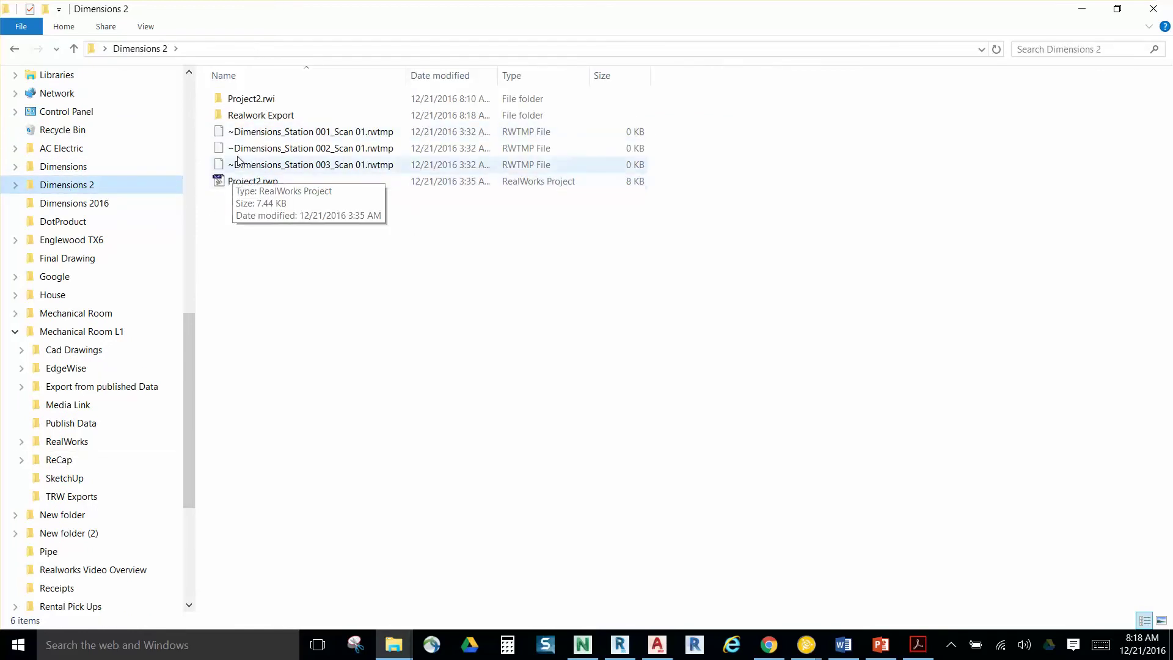
pyautogui.doubleClick(231, 115)
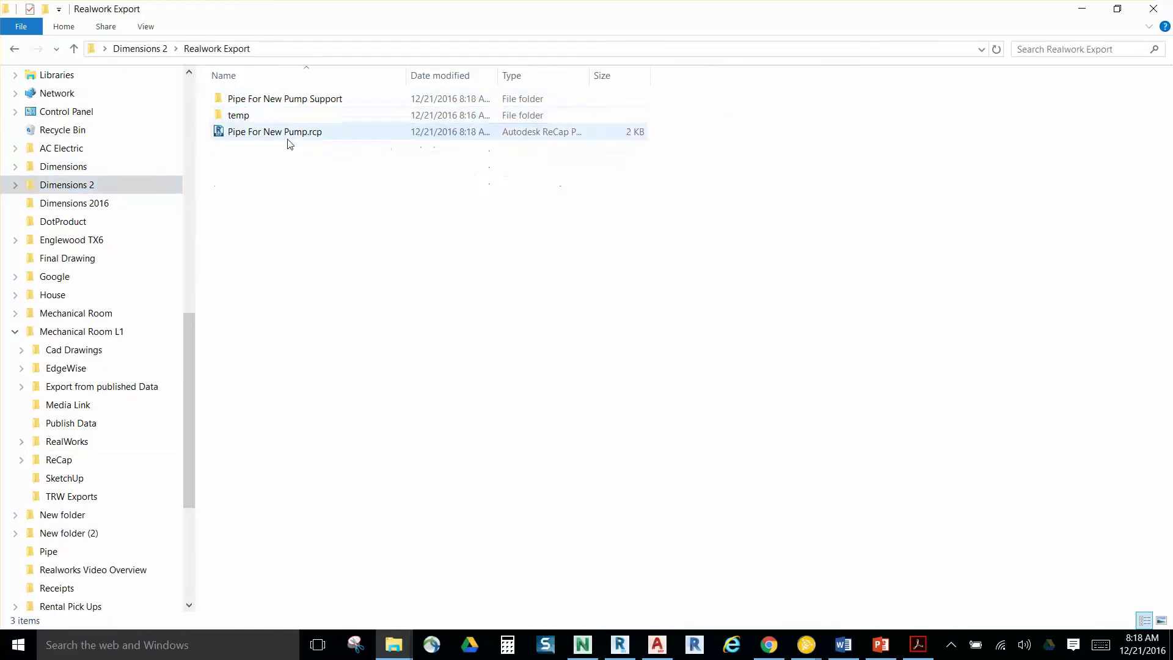
# Examine the exported Pipe For New Pump.rcp, its Pipe For New Pump Support folder and the .rcs scan file inside.
pyautogui.doubleClick(278, 105)
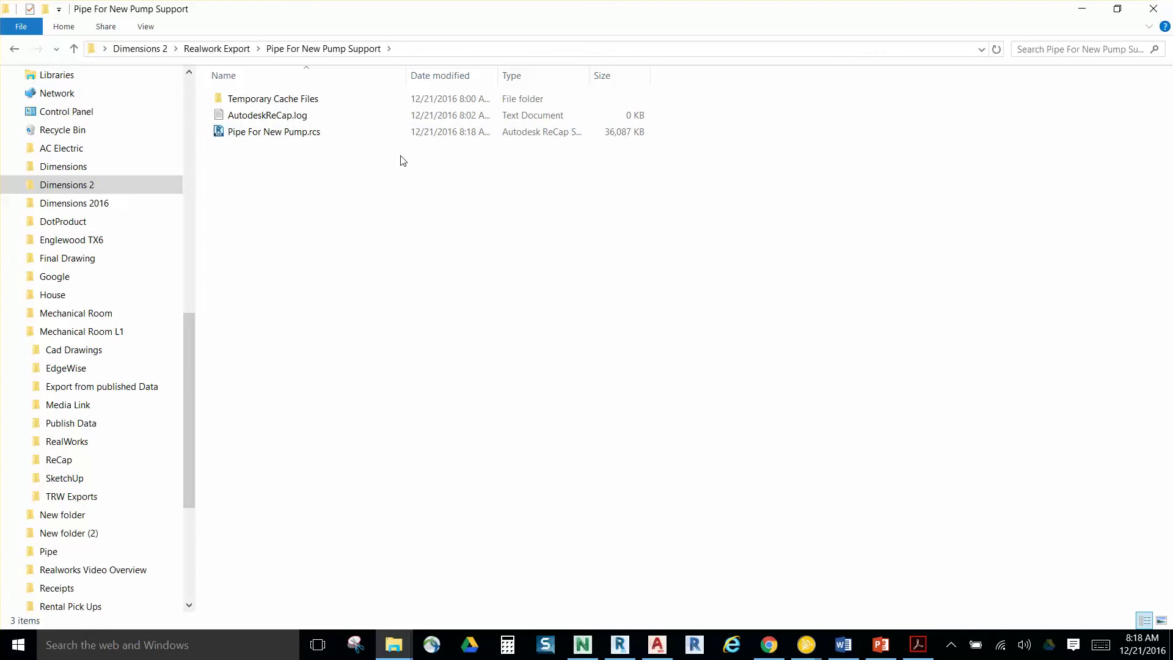
pyautogui.rightClick(572, 131)
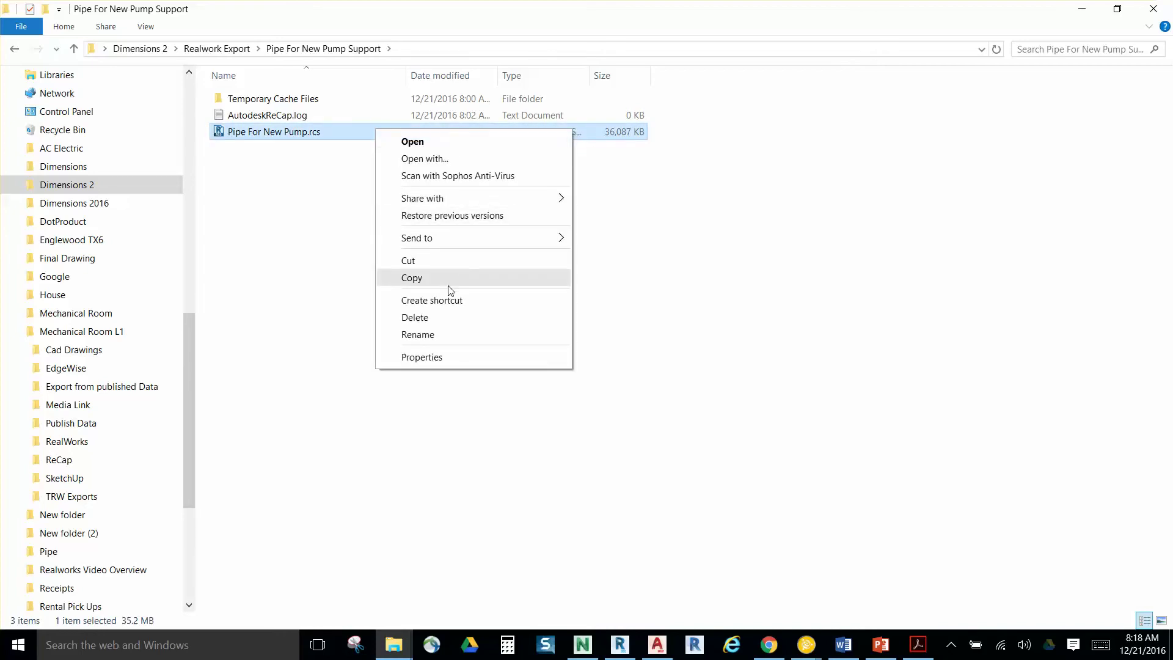
pyautogui.click(234, 51)
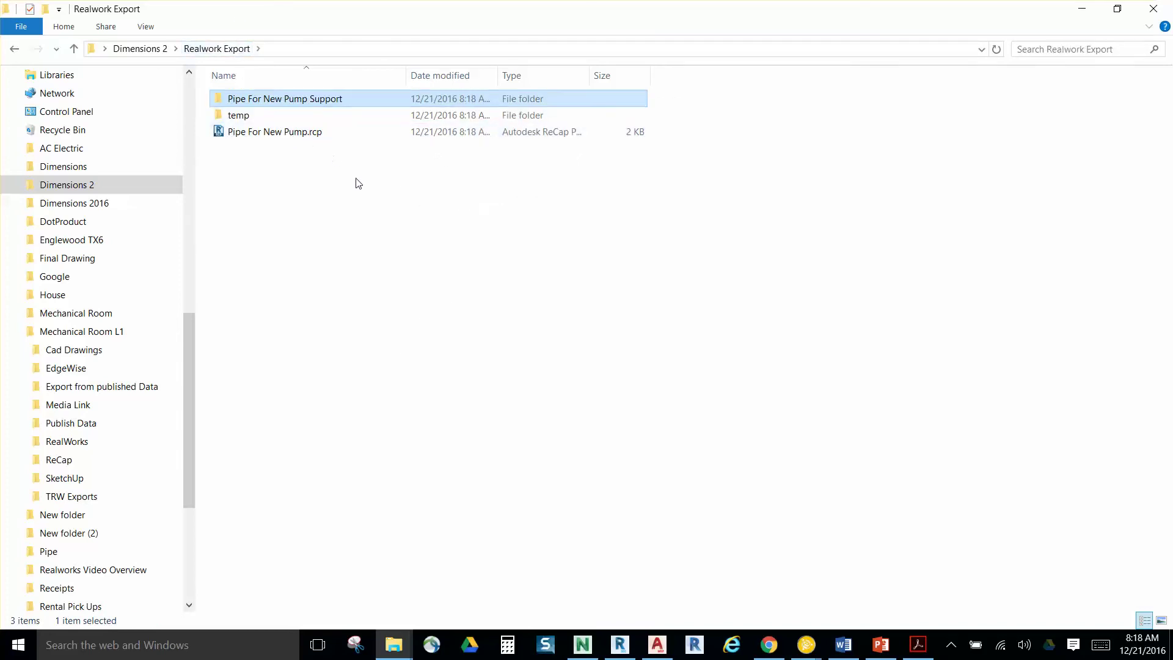
pyautogui.moveTo(360, 189); pyautogui.dragTo(322, 98)
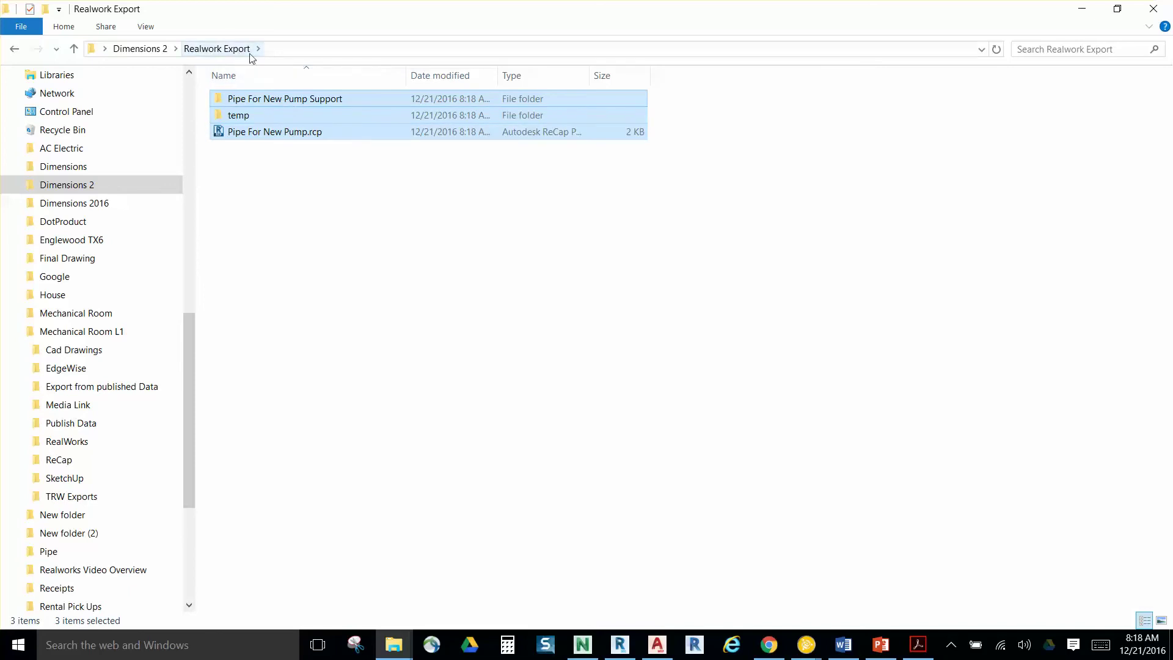
pyautogui.click(273, 130)
pyautogui.doubleClick(273, 103)
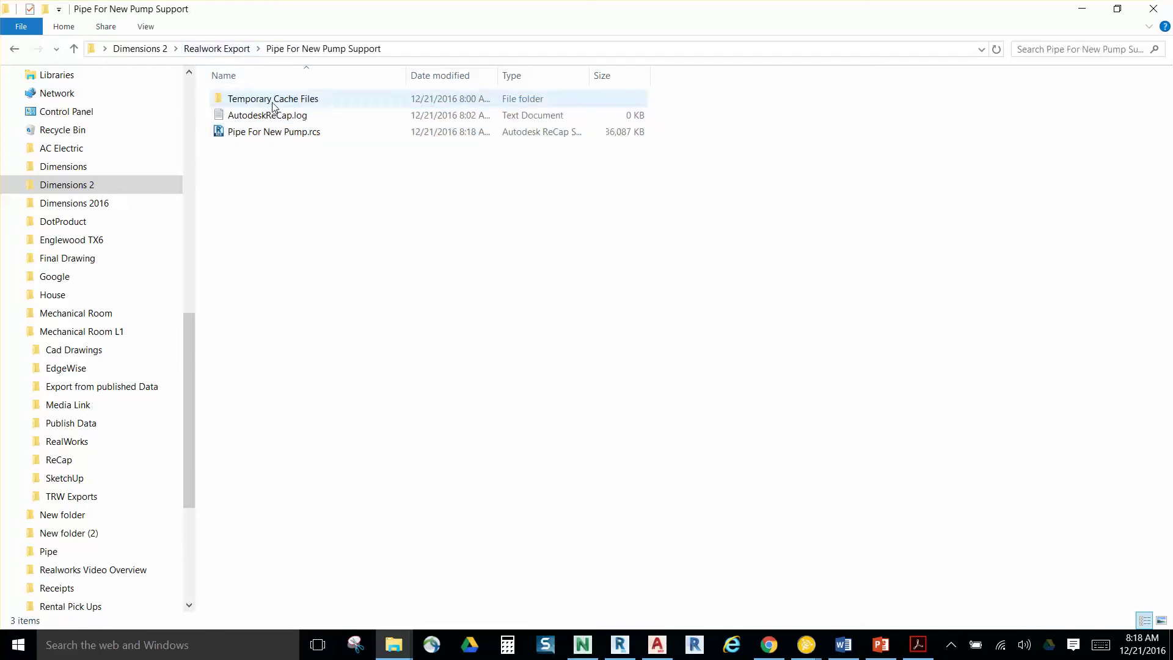
pyautogui.rightClick(286, 133)
pyautogui.click(377, 237)
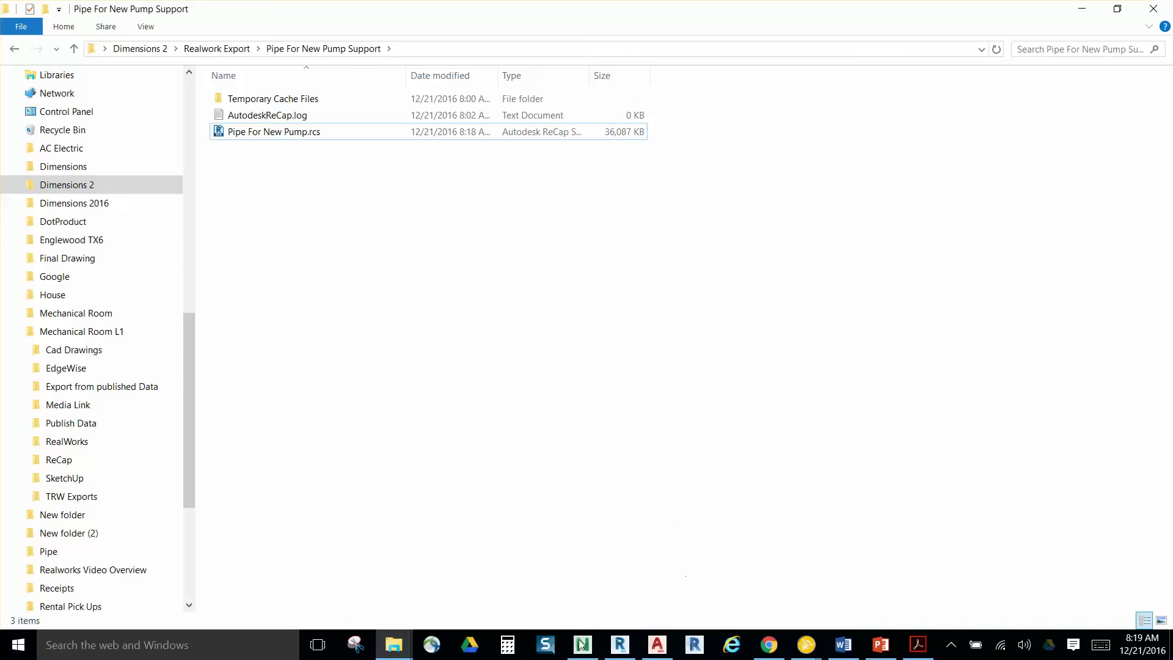
# Switch to Autodesk Navisworks Manage and append Trimble Westminster Pipe Org.dwg from the Cad Drawings folder.
pyautogui.moveTo(576, 647)
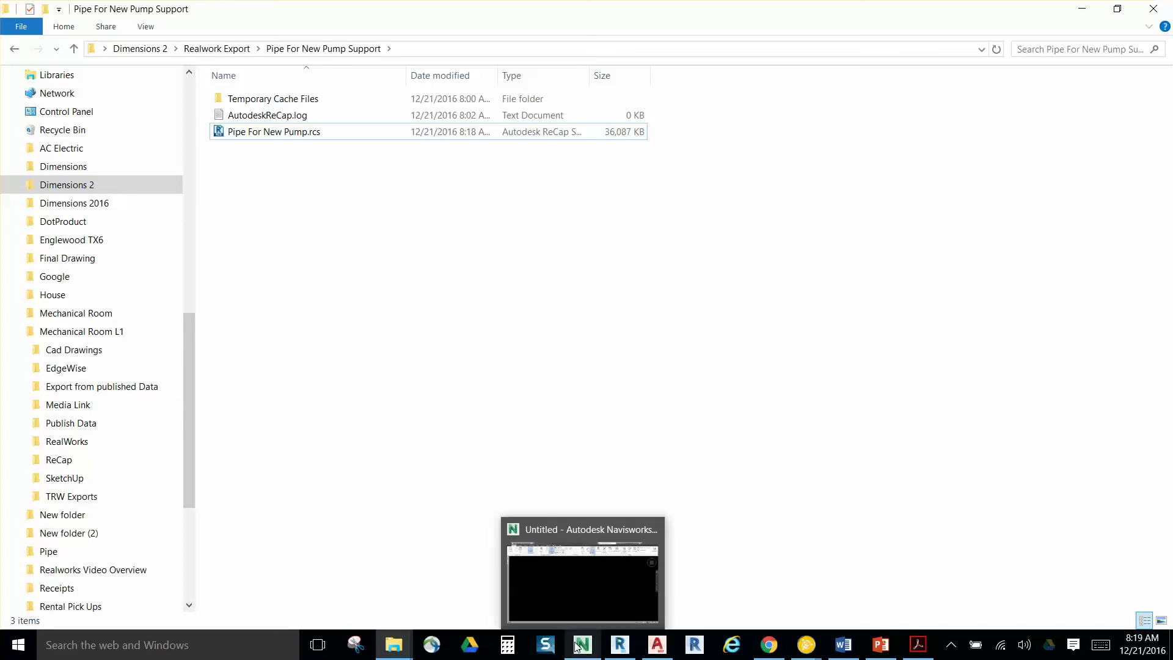
pyautogui.click(578, 647)
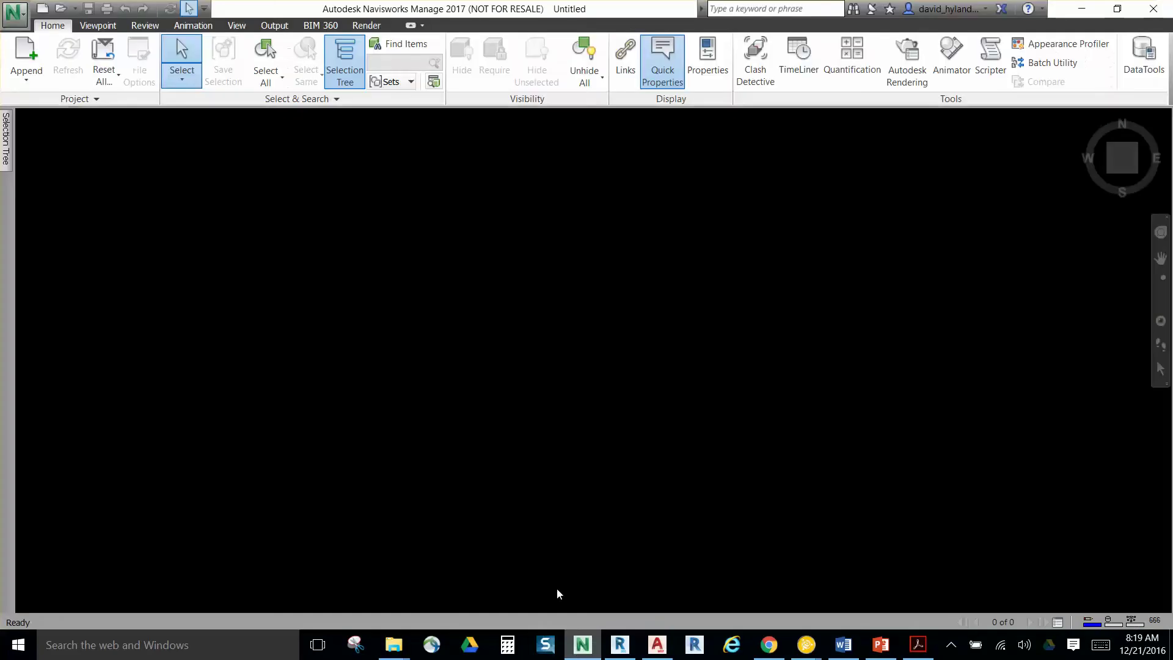
pyautogui.click(27, 80)
pyautogui.click(36, 107)
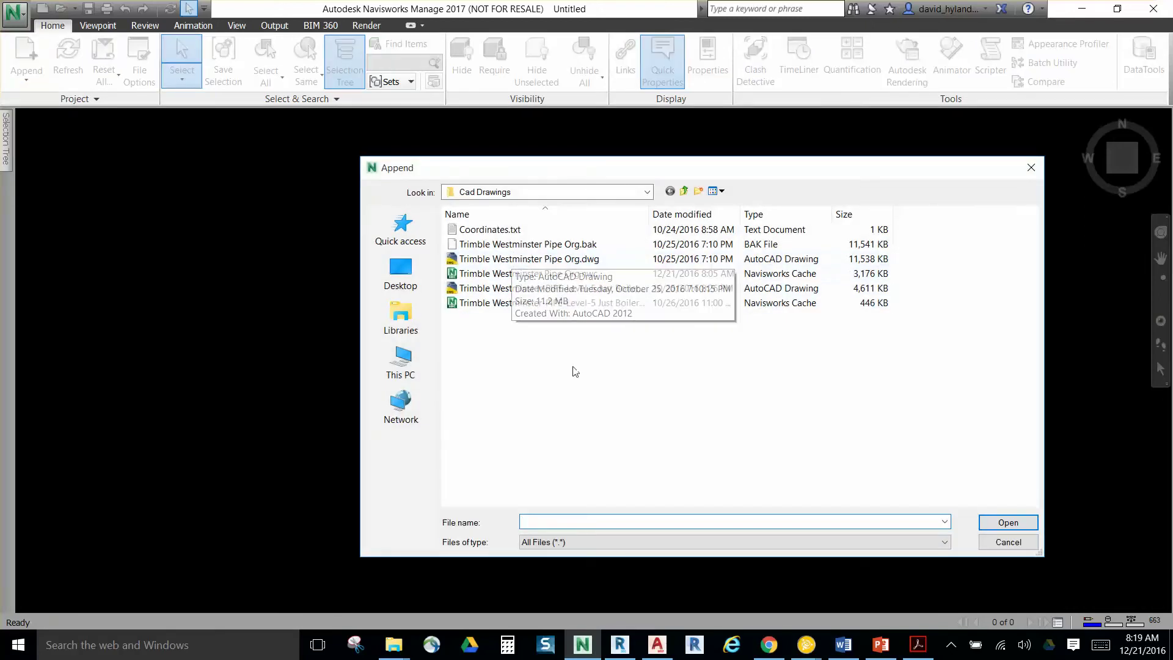
pyautogui.click(532, 260)
pyautogui.click(1007, 523)
# Inspect the pumps, their support frame and the yellow wall behind them in the appended pipe model.
pyautogui.scroll(6, 587, 372)
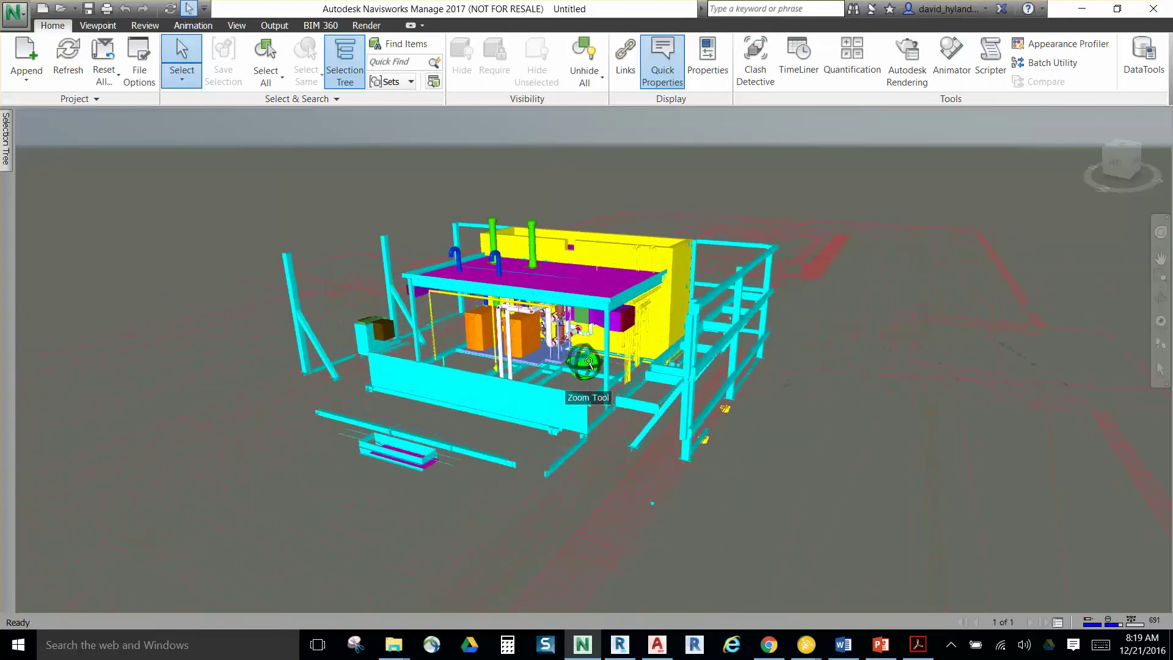
pyautogui.scroll(5, 598, 399)
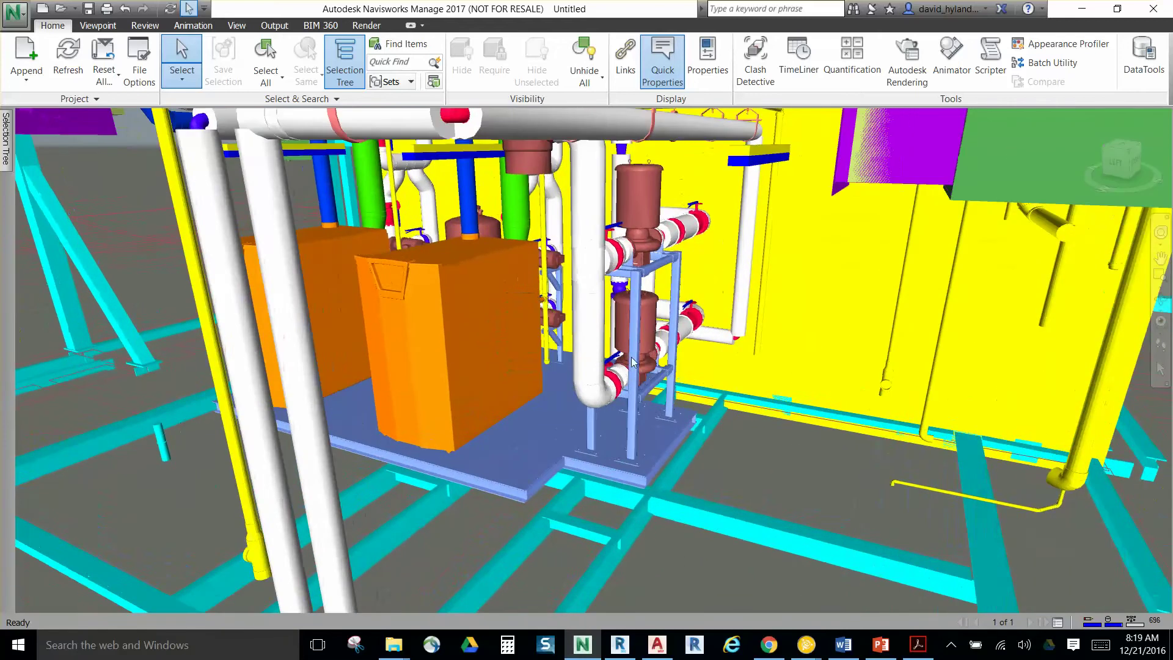
pyautogui.moveTo(678, 363); pyautogui.dragTo(611, 349, button='middle')
pyautogui.click(611, 349)
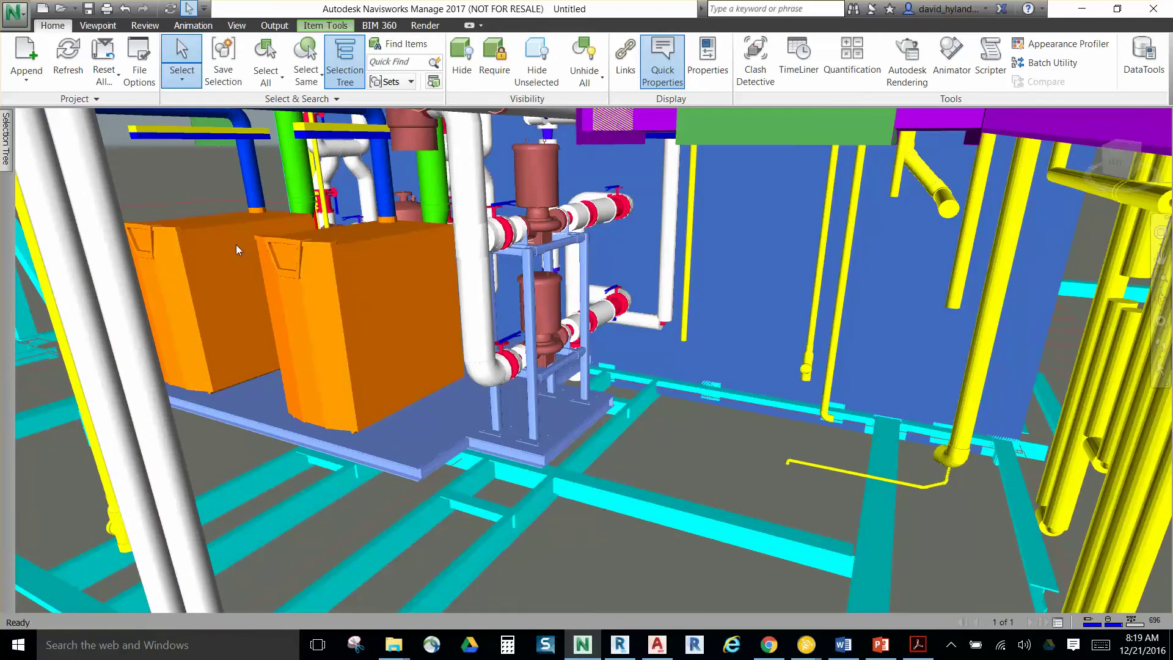
pyautogui.click(763, 453)
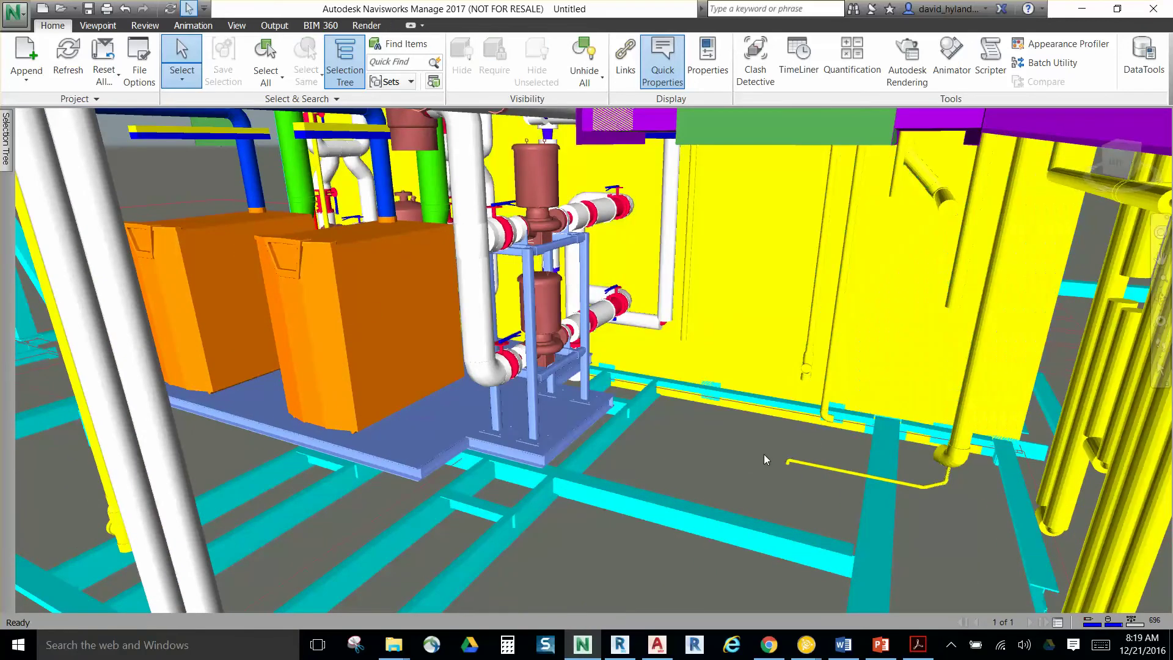
# Append Pipe For New Pump.rcs from Dimensions 2 > Realwork Export > Pipe For New Pump Support to the model.
pyautogui.click(18, 76)
pyautogui.click(38, 106)
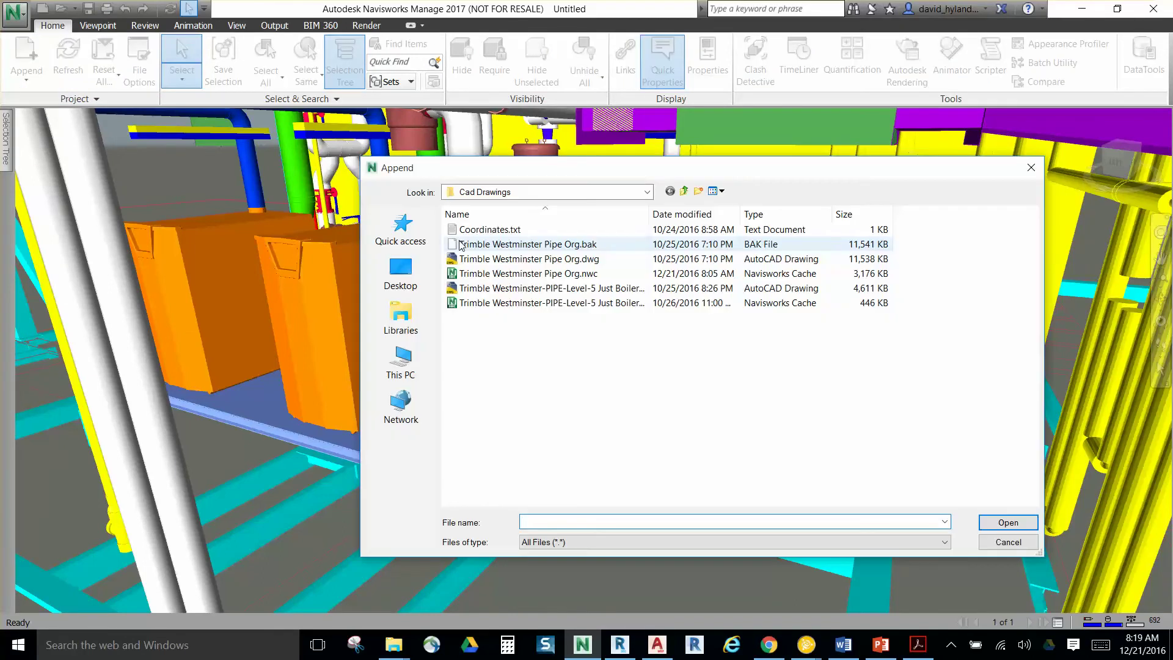
pyautogui.click(685, 192)
pyautogui.click(685, 192)
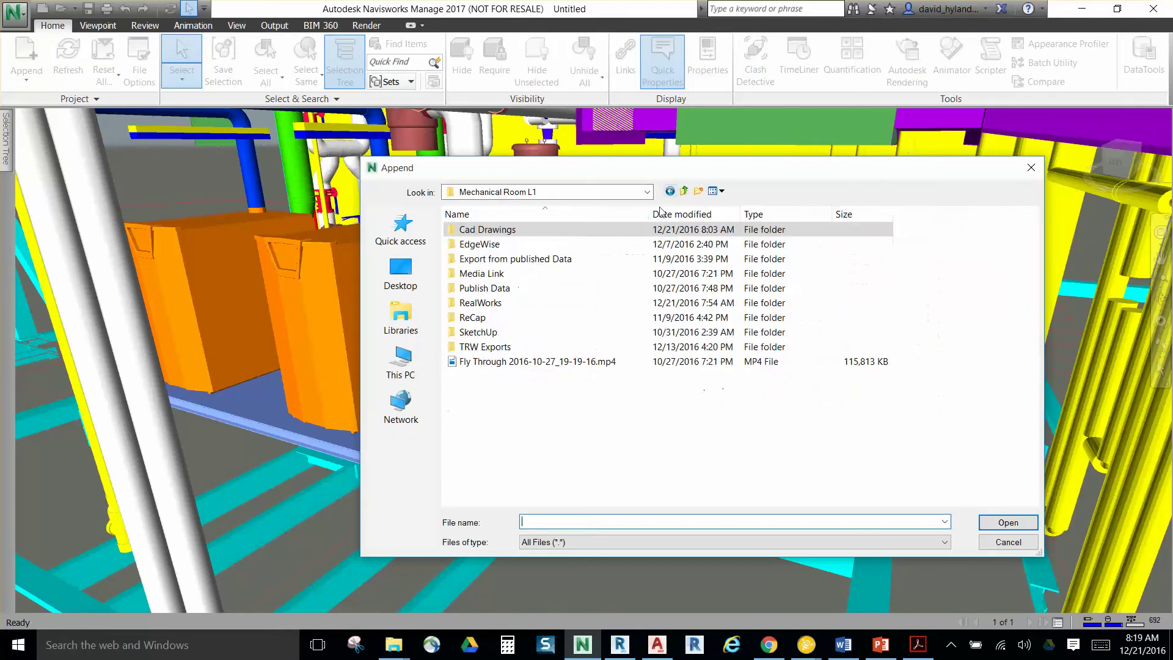
pyautogui.click(400, 272)
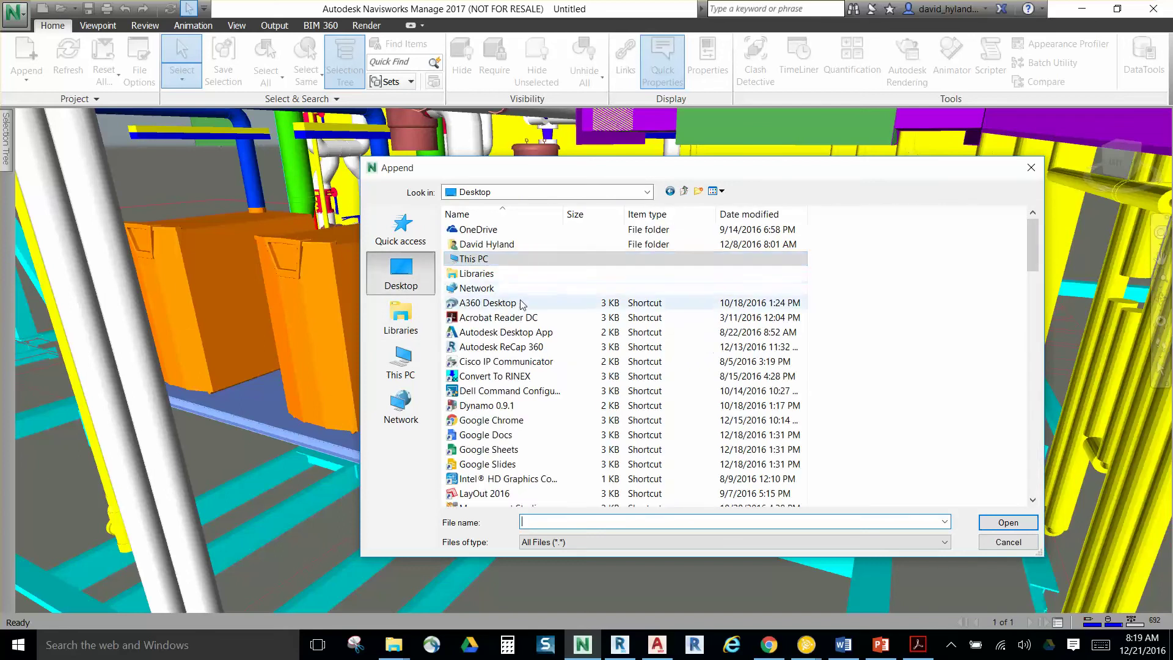
pyautogui.scroll(-10, 518, 323)
pyautogui.doubleClick(517, 319)
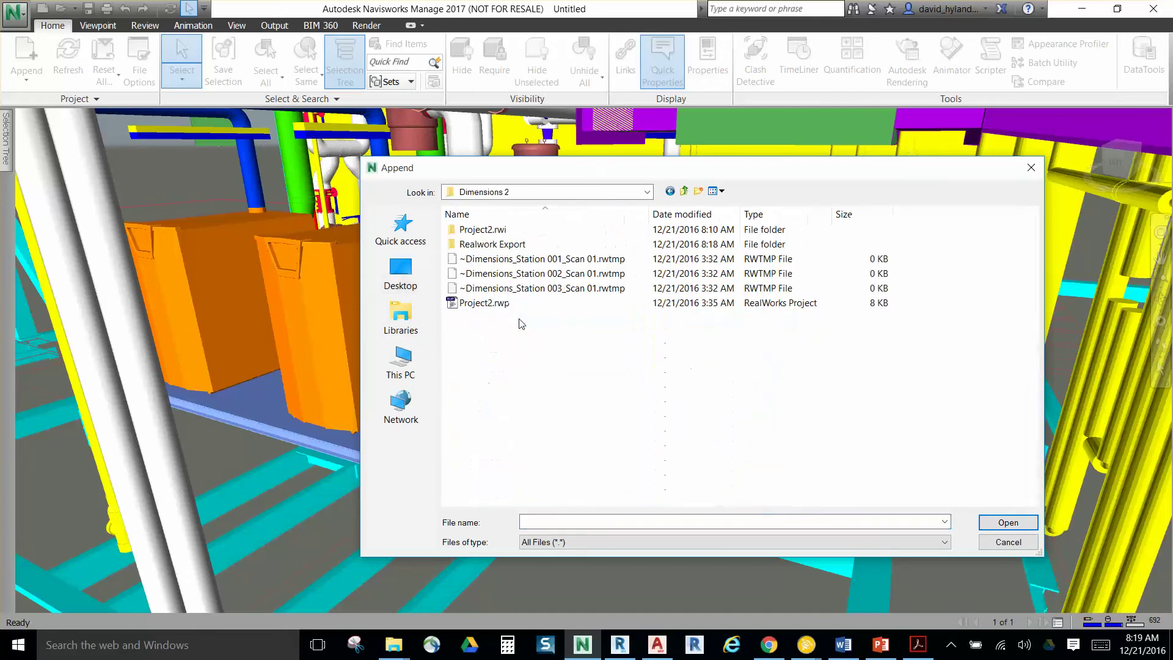
pyautogui.doubleClick(489, 244)
pyautogui.doubleClick(511, 229)
pyautogui.click(520, 259)
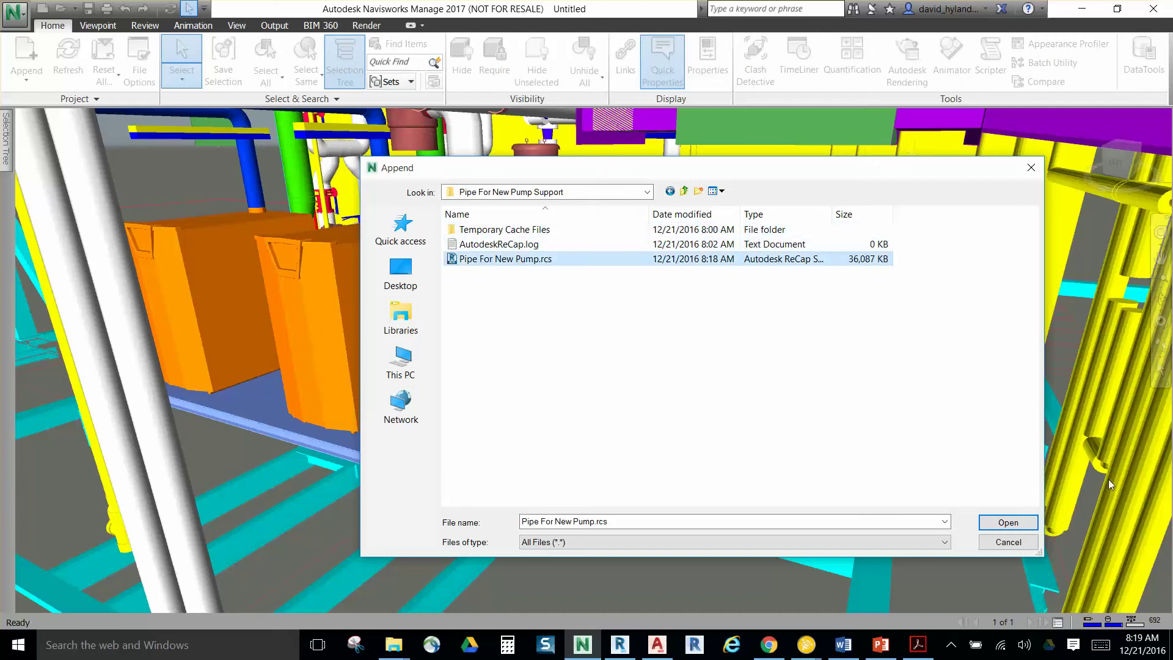
pyautogui.click(1008, 523)
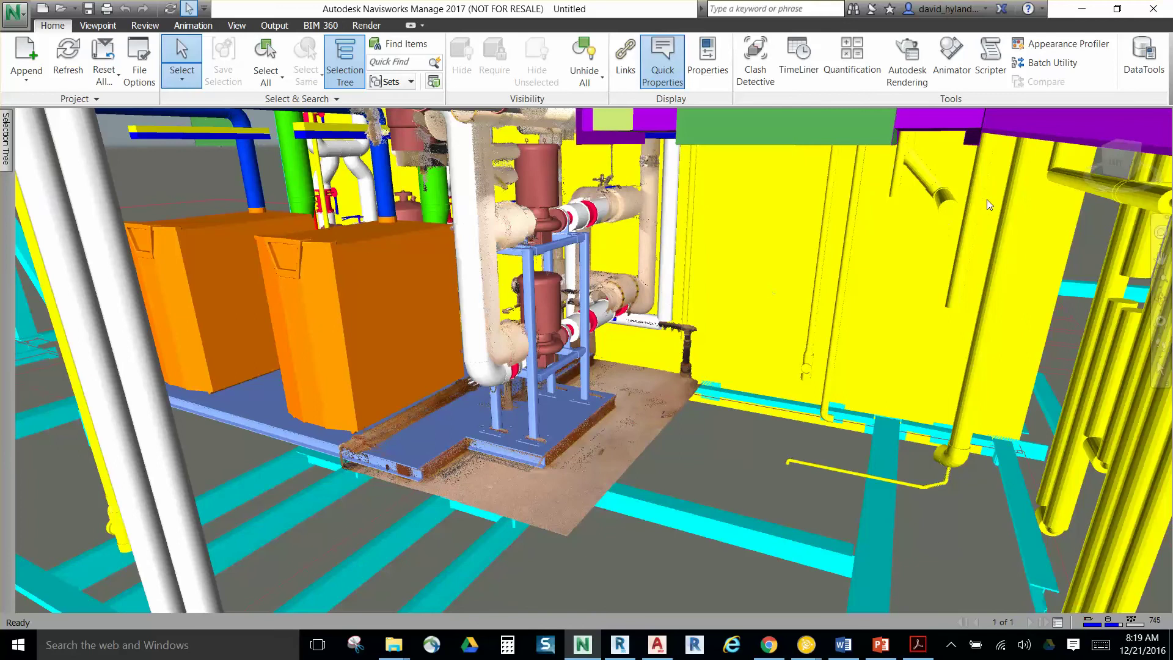
# Examine from several angles how the point cloud aligns with the modelled pumps, pipes, support frame and base.
pyautogui.click(1155, 235)
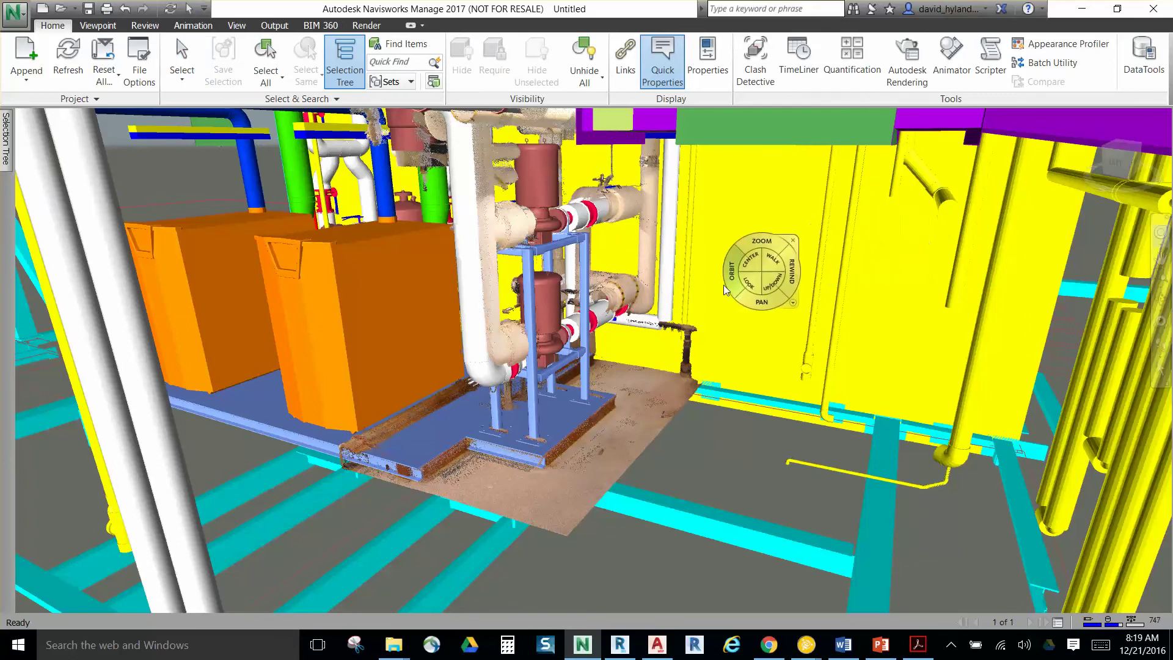
pyautogui.moveTo(733, 279); pyautogui.dragTo(657, 276)
pyautogui.scroll(3, 451, 289)
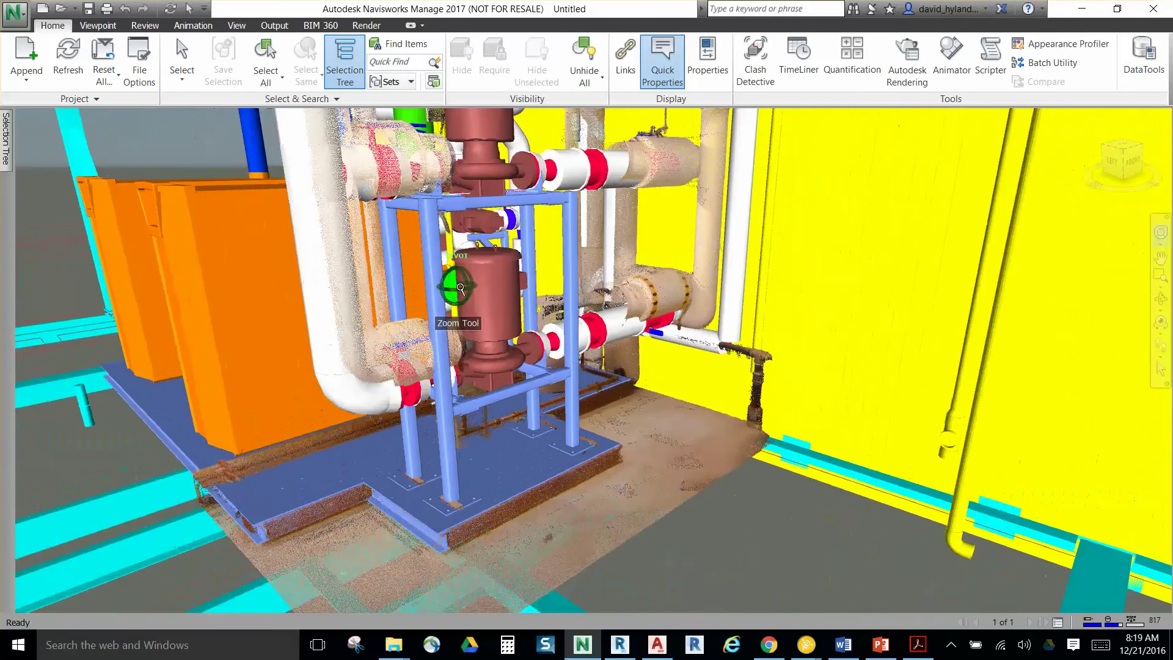
pyautogui.scroll(1, 440, 178)
pyautogui.moveTo(377, 269); pyautogui.dragTo(330, 227)
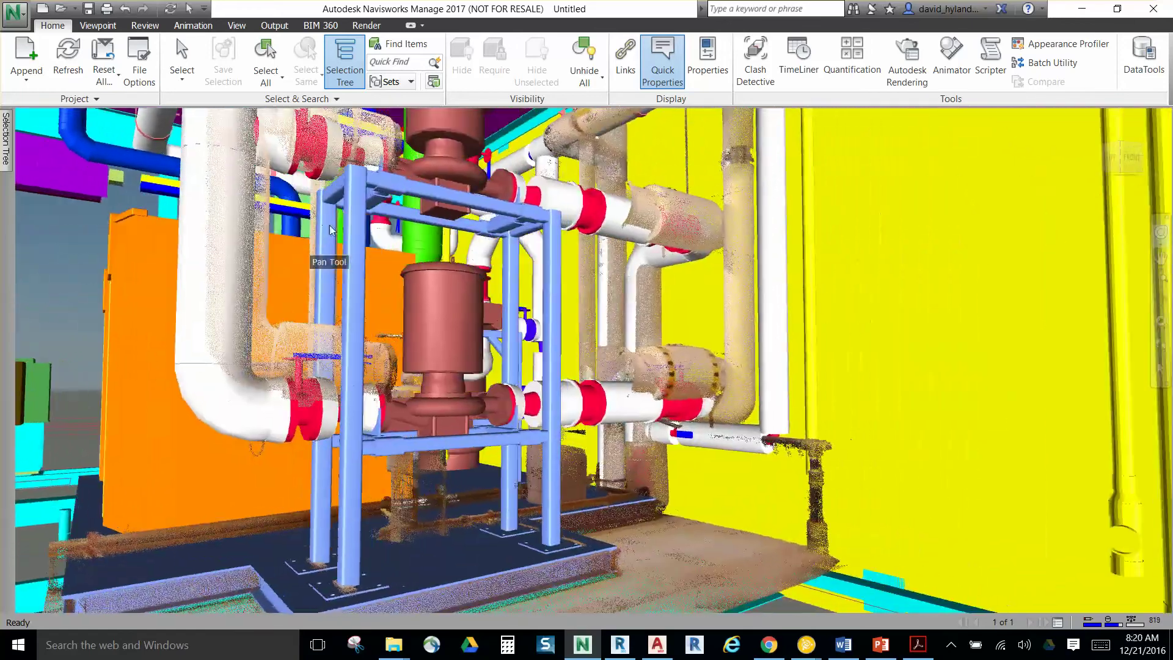
pyautogui.moveTo(872, 328); pyautogui.dragTo(744, 328)
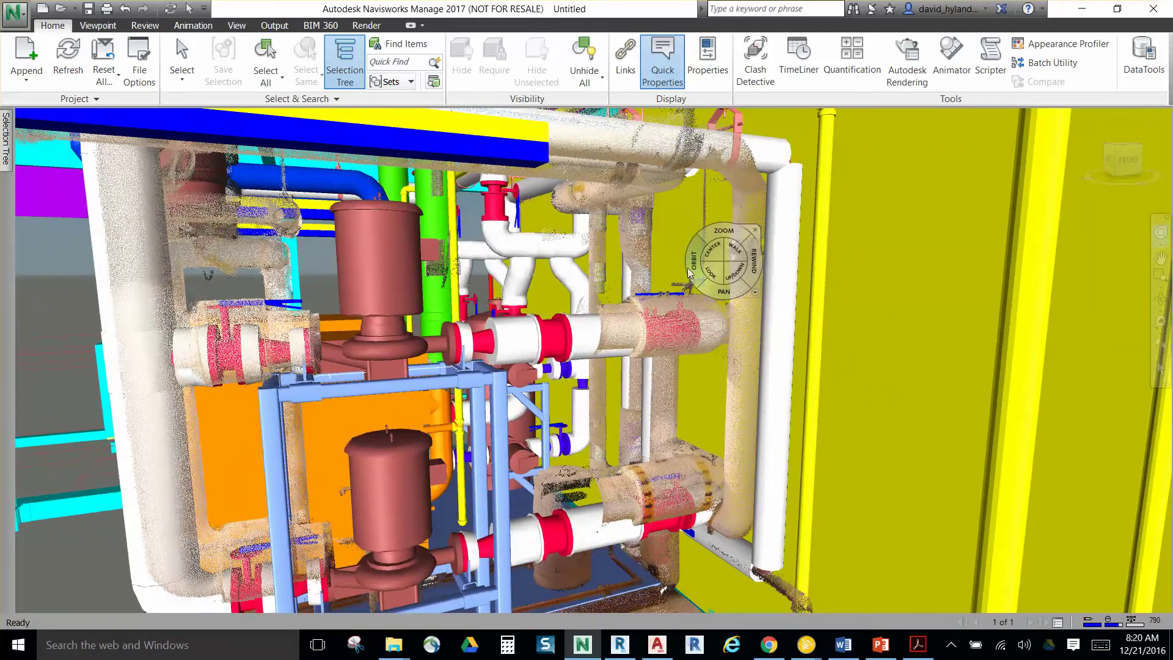
pyautogui.moveTo(707, 269); pyautogui.dragTo(687, 287)
pyautogui.moveTo(595, 386); pyautogui.dragTo(703, 311)
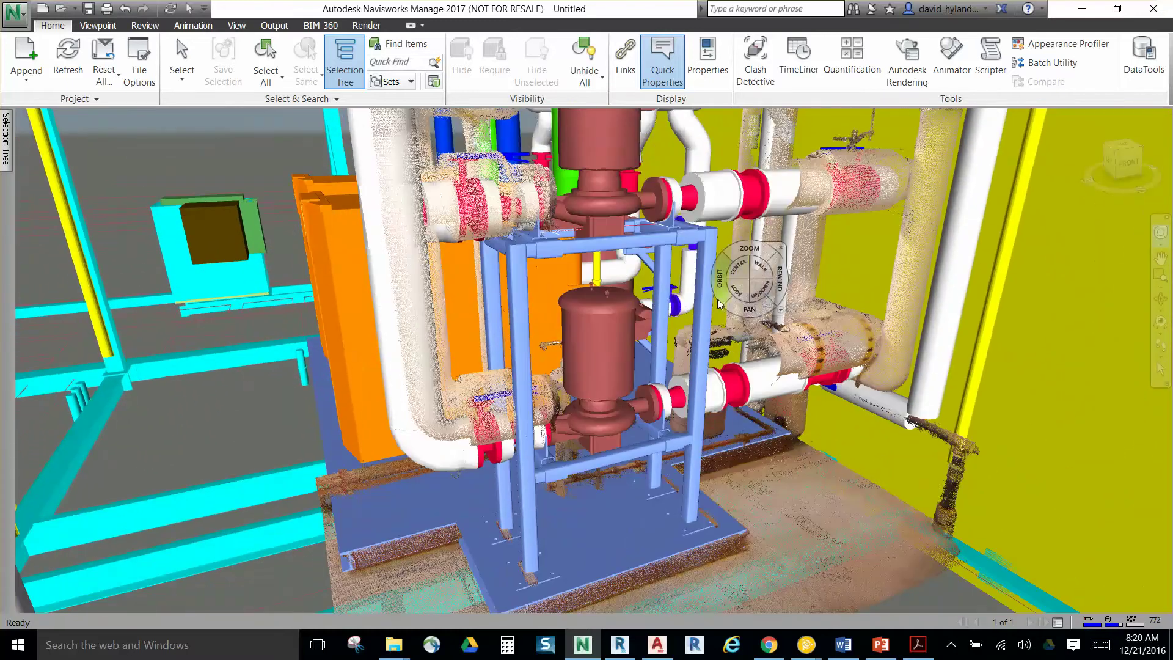
pyautogui.scroll(-3, 716, 300)
pyautogui.scroll(1, 741, 370)
pyautogui.moveTo(722, 294); pyautogui.dragTo(682, 285)
pyautogui.moveTo(531, 275); pyautogui.dragTo(572, 341, button='middle')
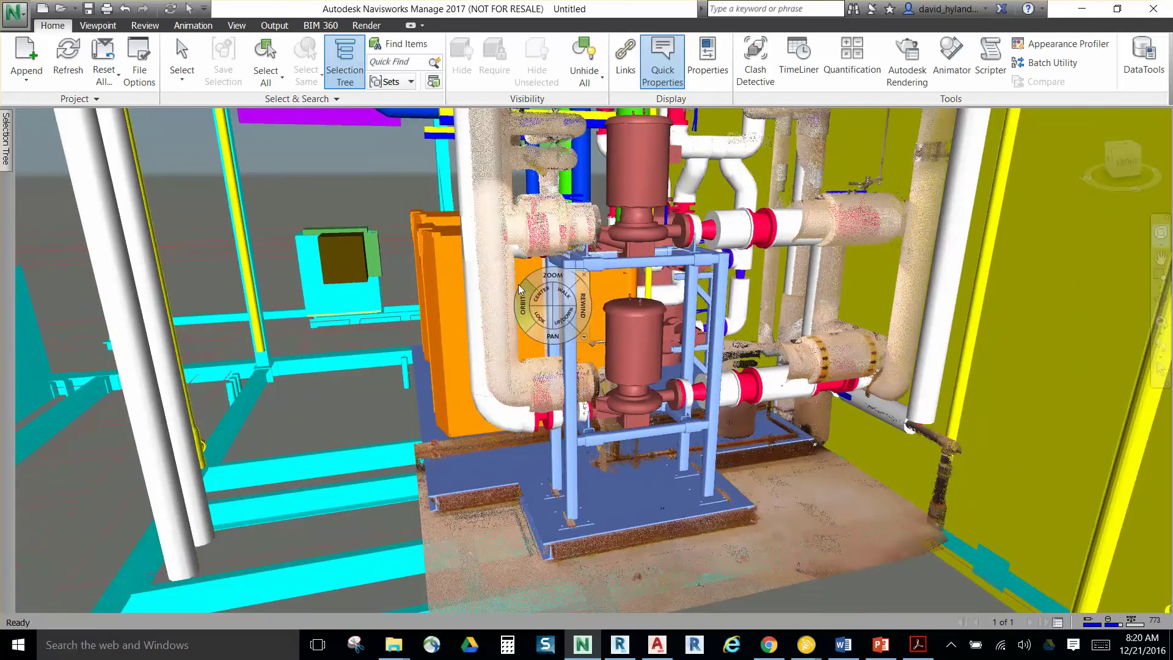
# Publish the combined model with the title Pump, embedding ReCap and texture data as well as database properties.
pyautogui.click(6, 140)
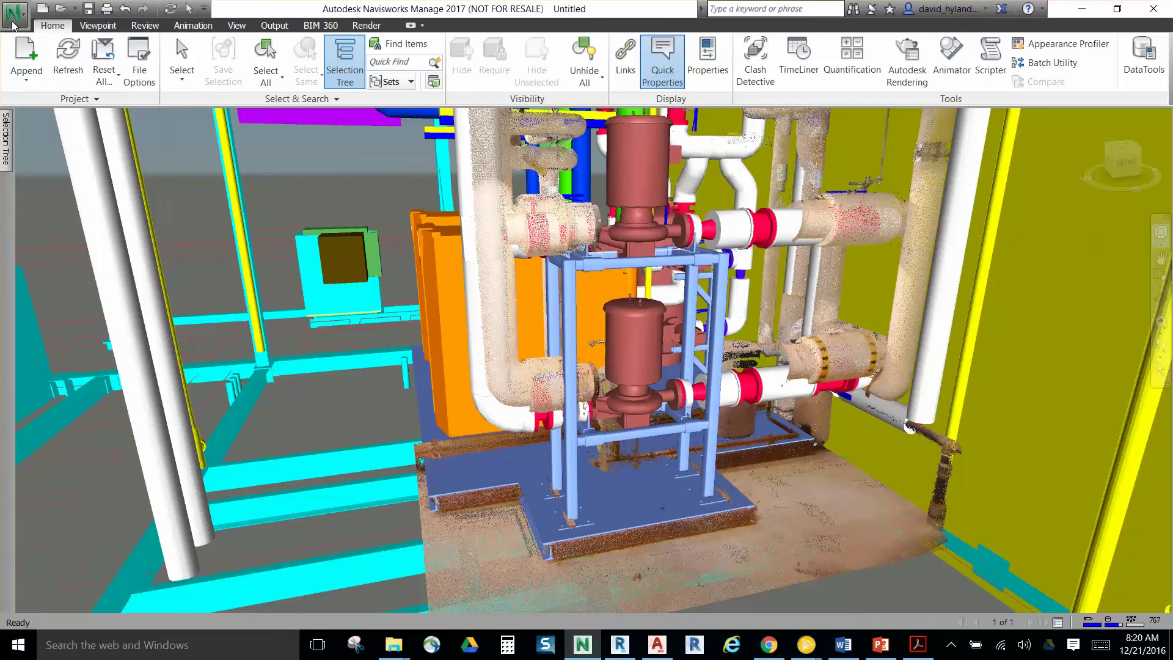
pyautogui.click(15, 14)
pyautogui.click(55, 225)
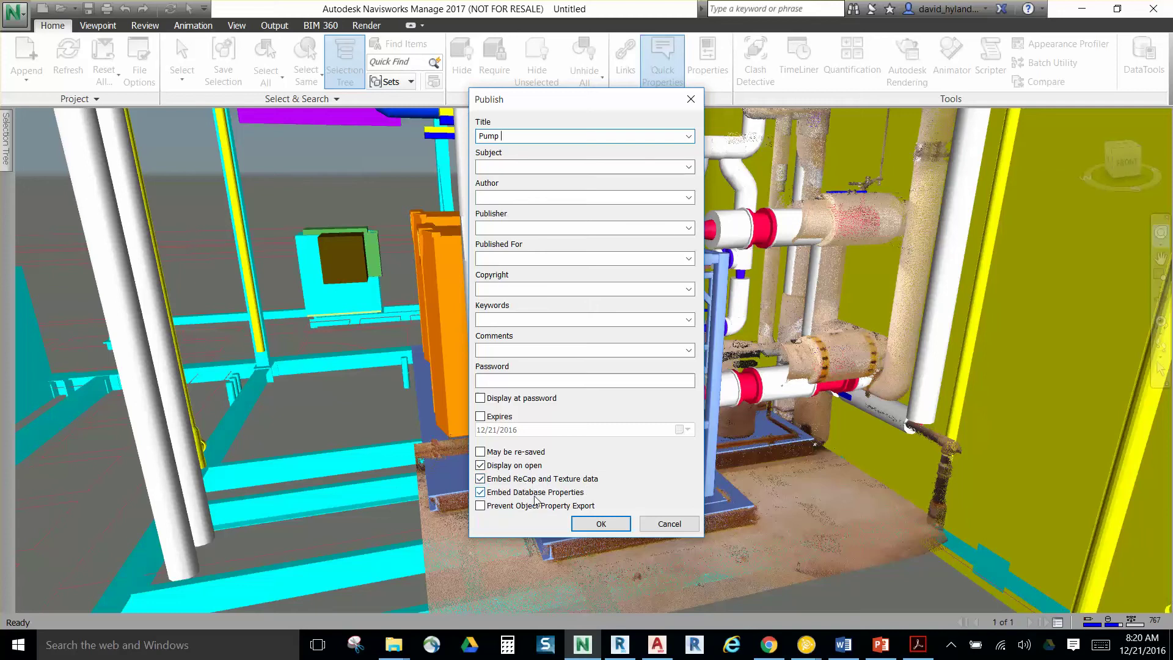
pyautogui.click(599, 525)
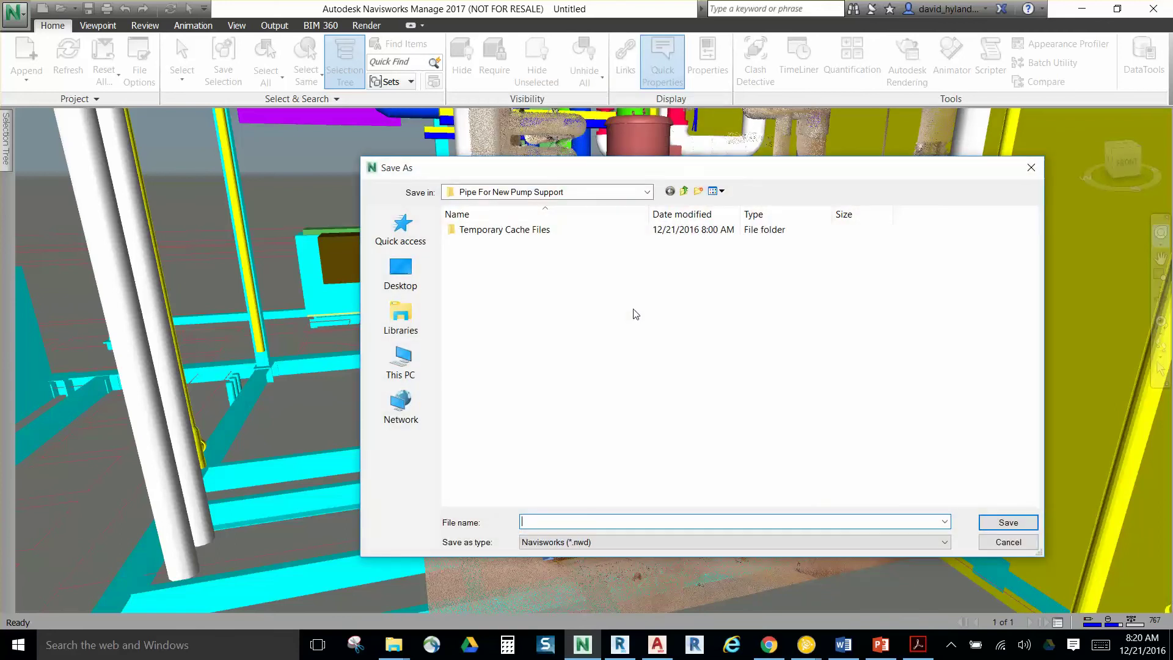
# Create a folder named Navis Works inside the Dimensions 2 folder on the Desktop for the published file.
pyautogui.click(685, 192)
pyautogui.click(685, 192)
pyautogui.click(685, 192)
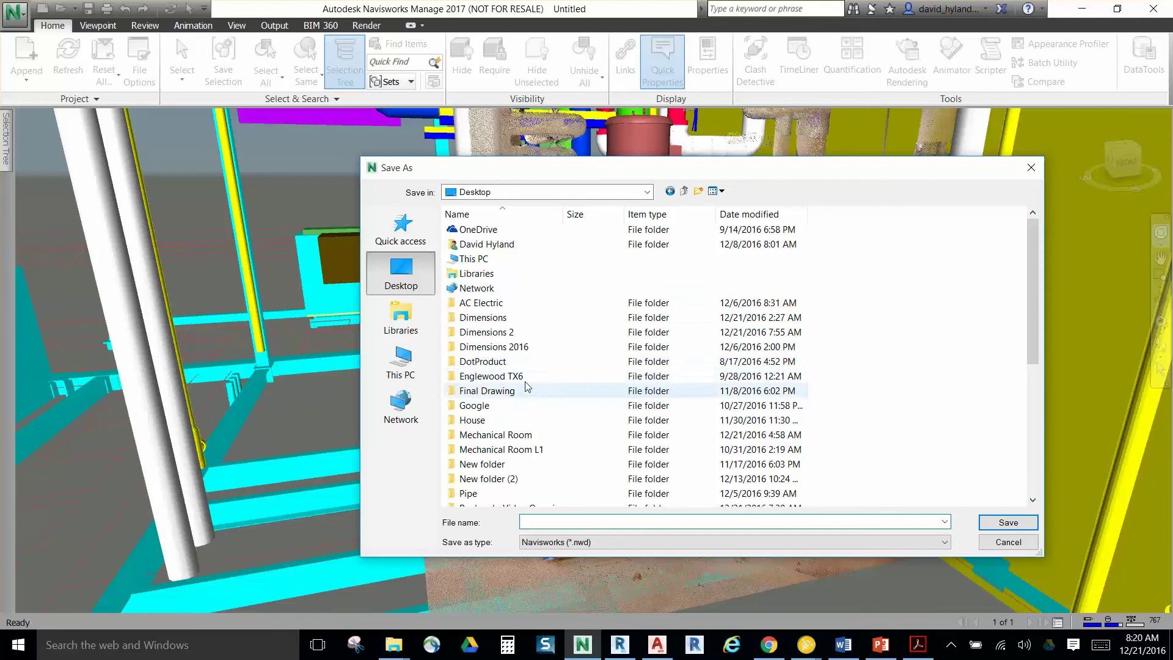
pyautogui.doubleClick(518, 333)
pyautogui.rightClick(475, 279)
pyautogui.moveTo(445, 437)
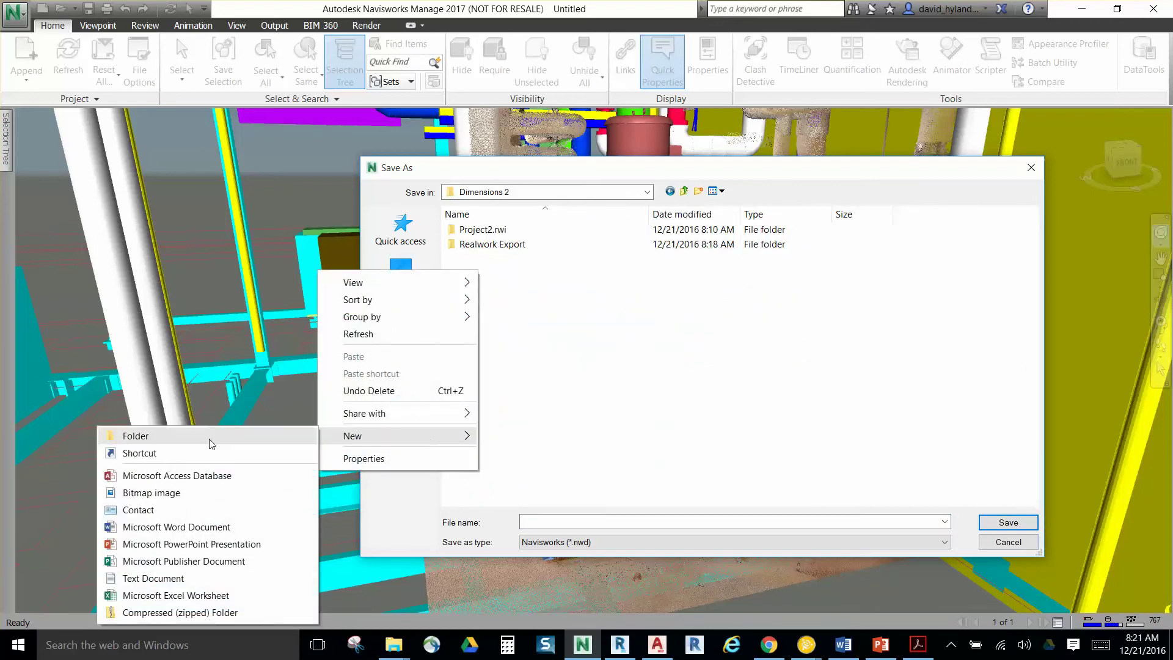
pyautogui.click(211, 439)
pyautogui.write('Navis Wor')
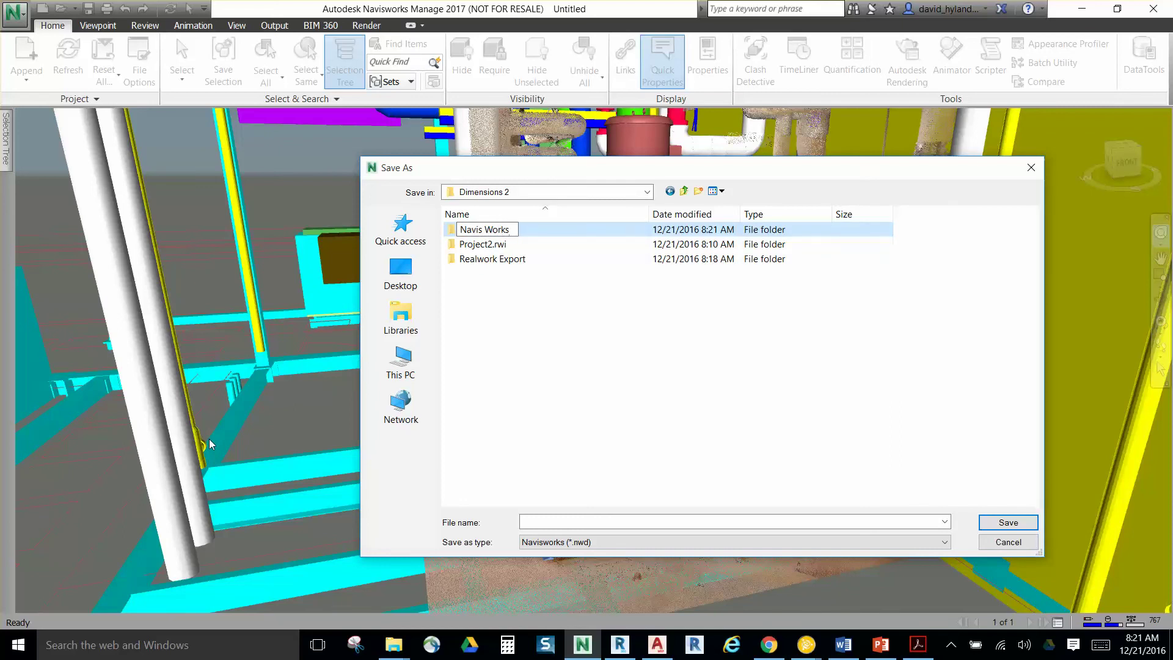
pyautogui.write('ks')
pyautogui.press('Return')
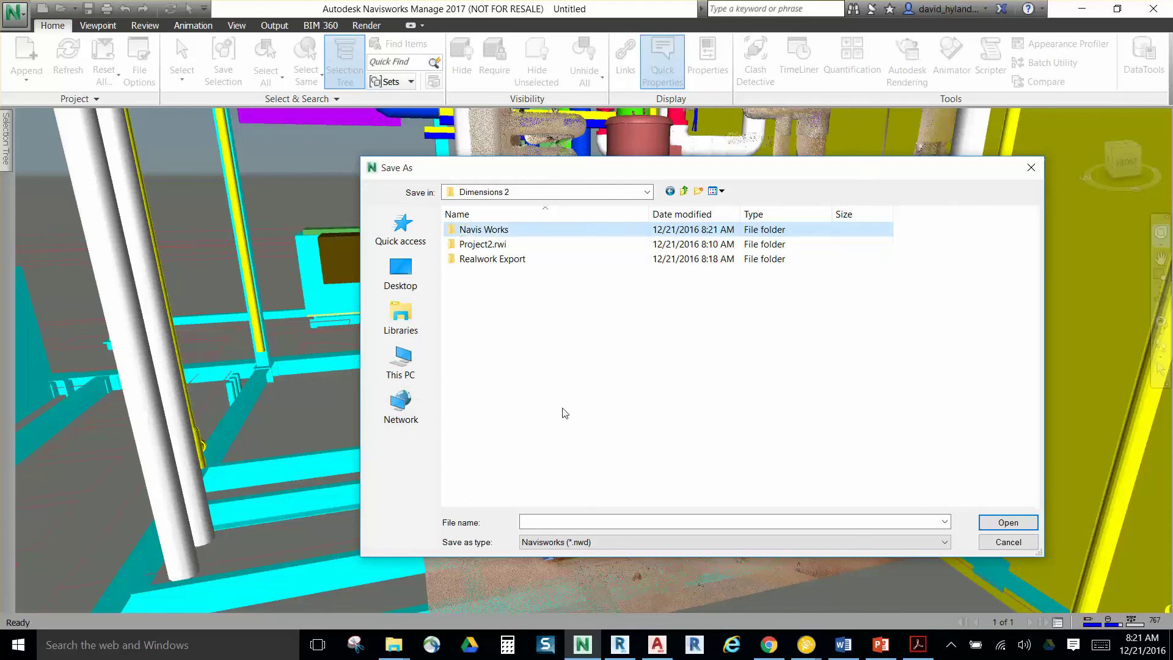
# Save the published model as Pump in the Navis Works folder, in Navisworks (*.nwd) format.
pyautogui.doubleClick(484, 230)
pyautogui.click(578, 523)
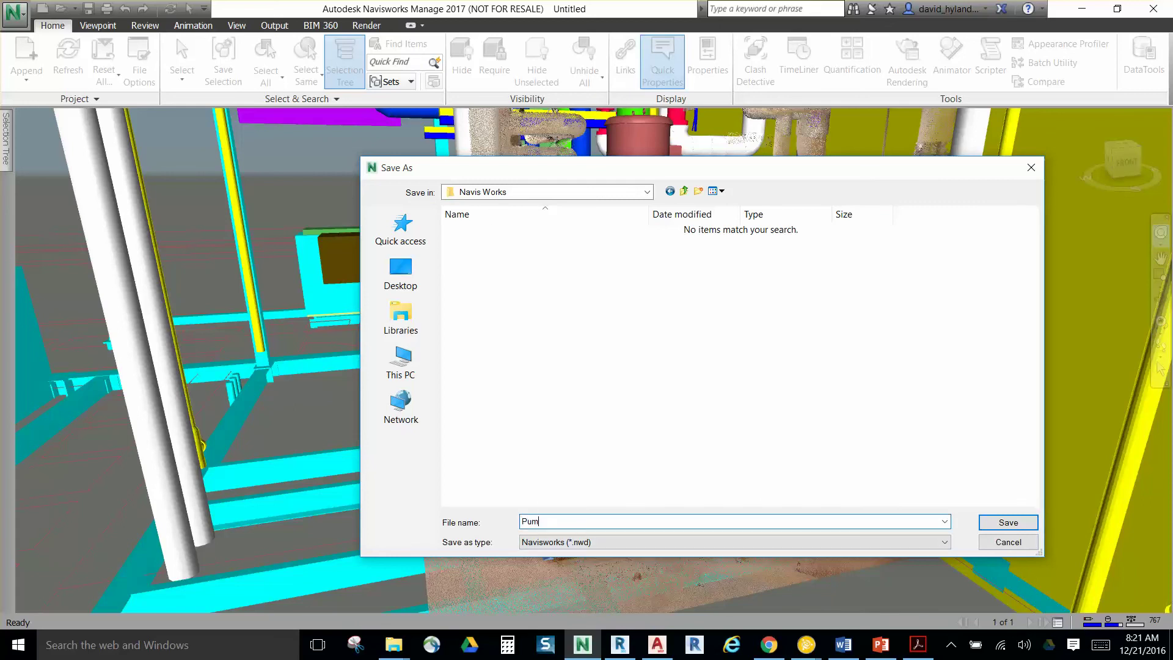
pyautogui.click(641, 541)
pyautogui.click(640, 548)
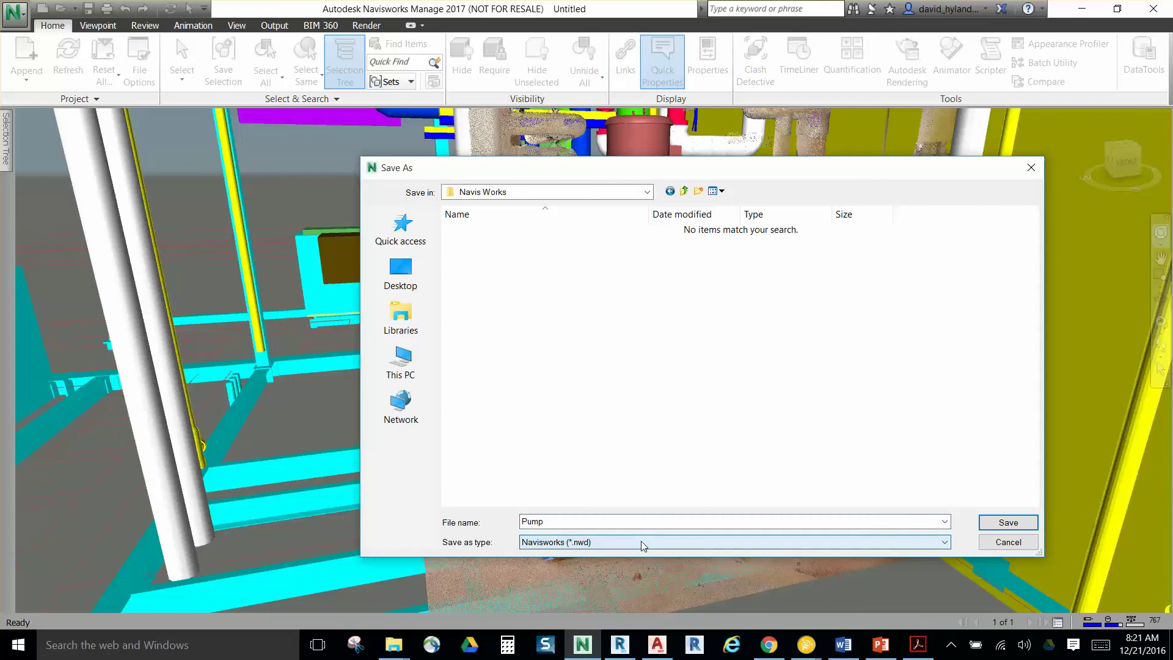
pyautogui.click(1007, 523)
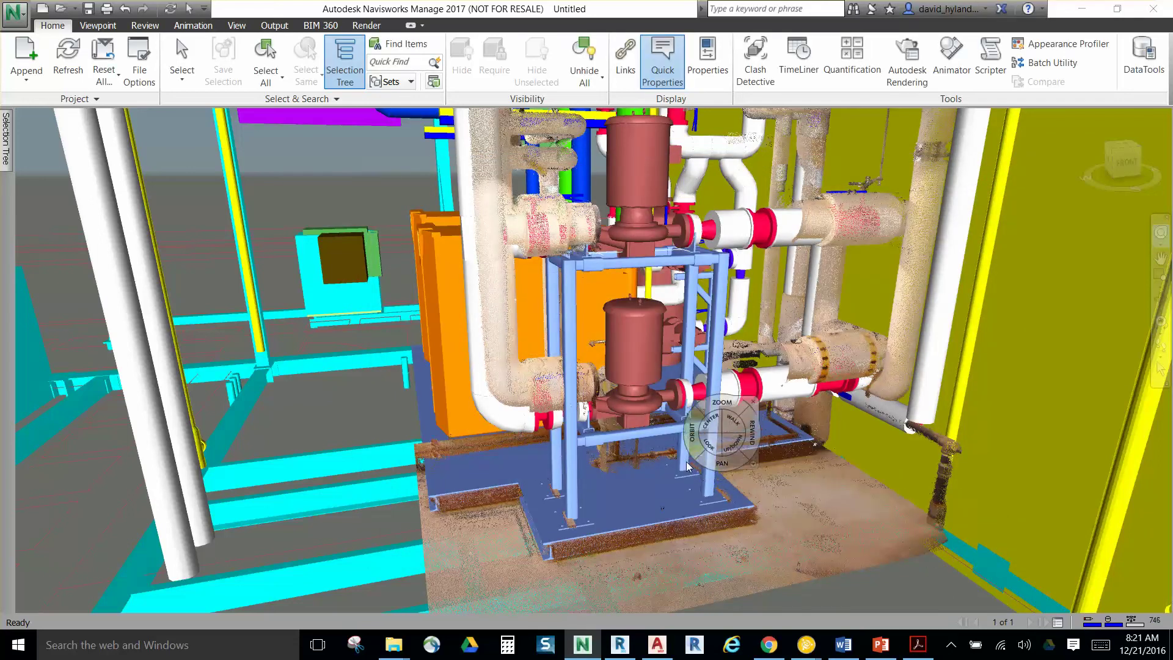
# Switch to File Explorer and check the published Pump.nwd file in the Navis Works folder inside Dimensions 2.
pyautogui.click(394, 645)
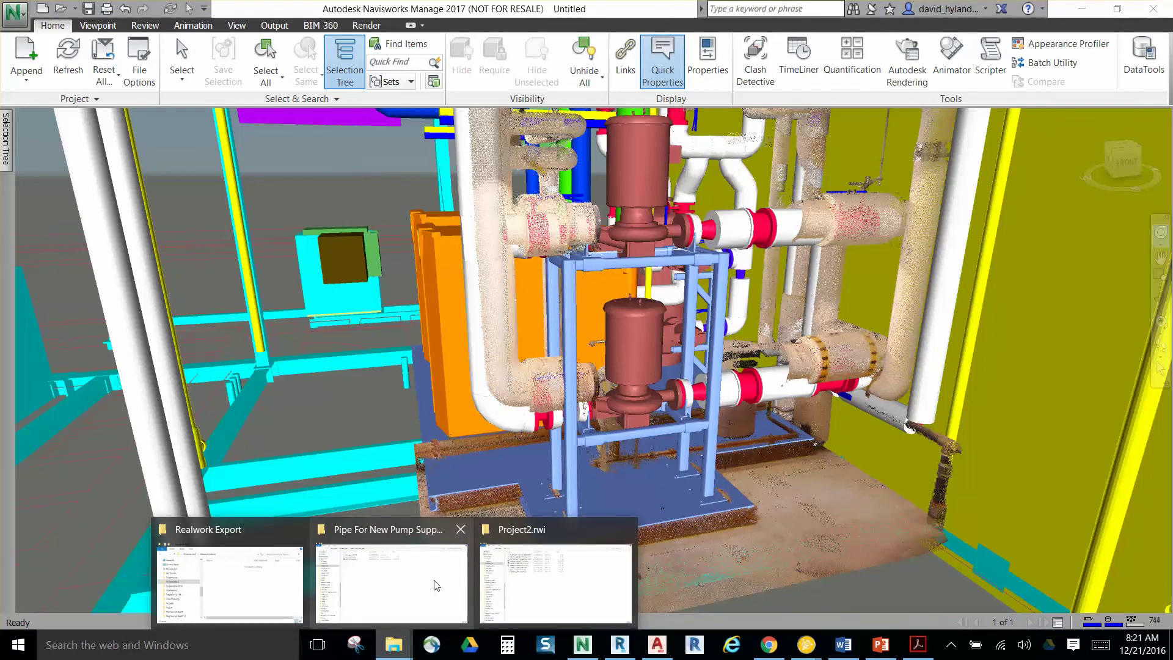
pyautogui.click(428, 528)
pyautogui.click(233, 50)
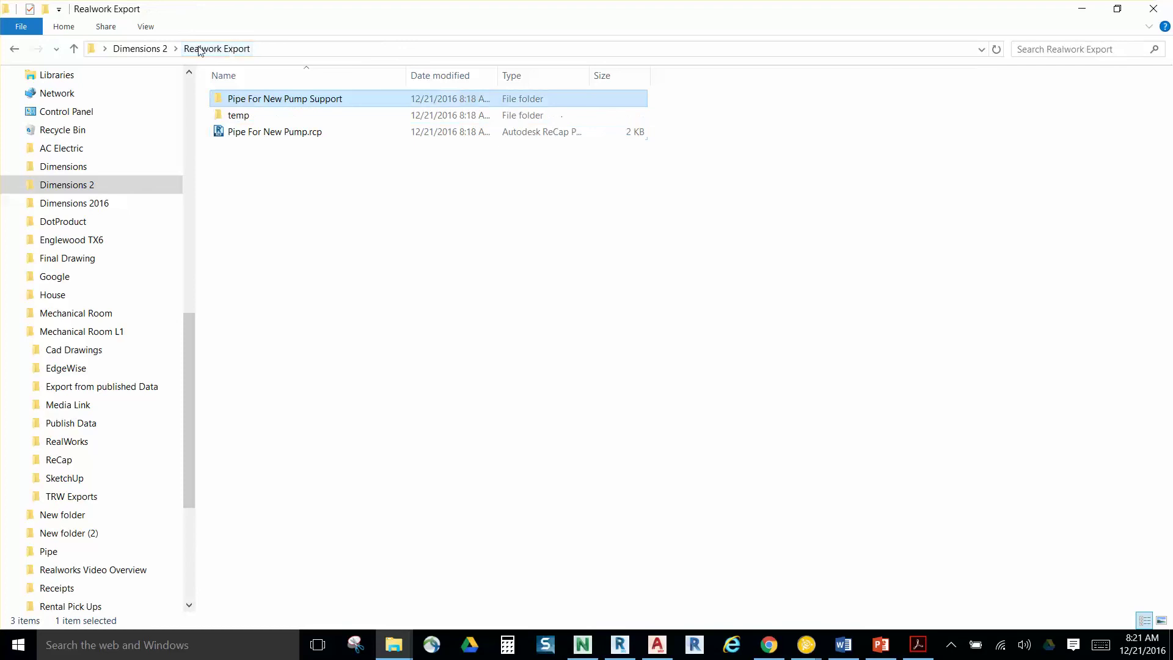
pyautogui.click(148, 48)
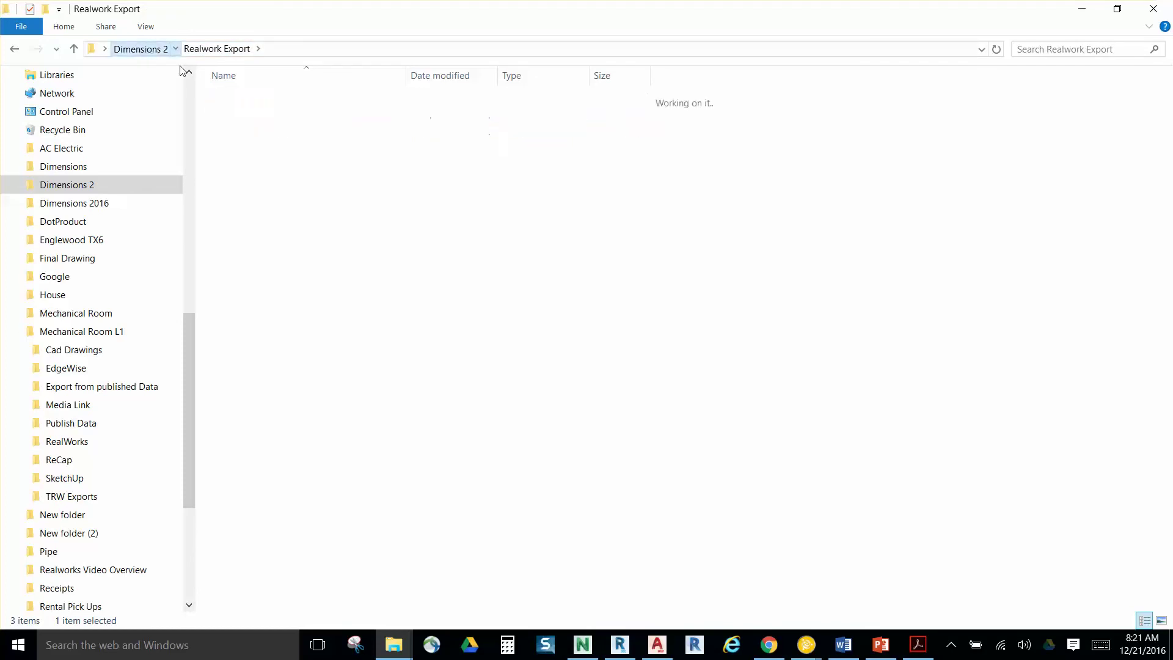
pyautogui.doubleClick(256, 99)
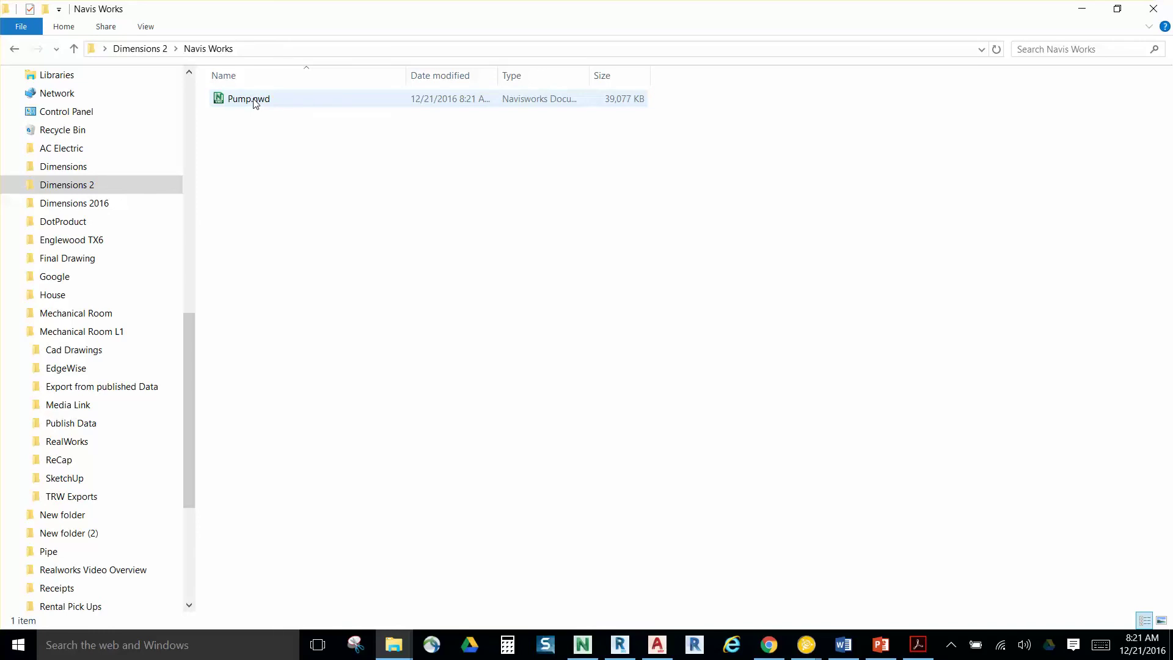
# Return to Navisworks and view the whole mechanical room model together with the pump point cloud.
pyautogui.click(583, 645)
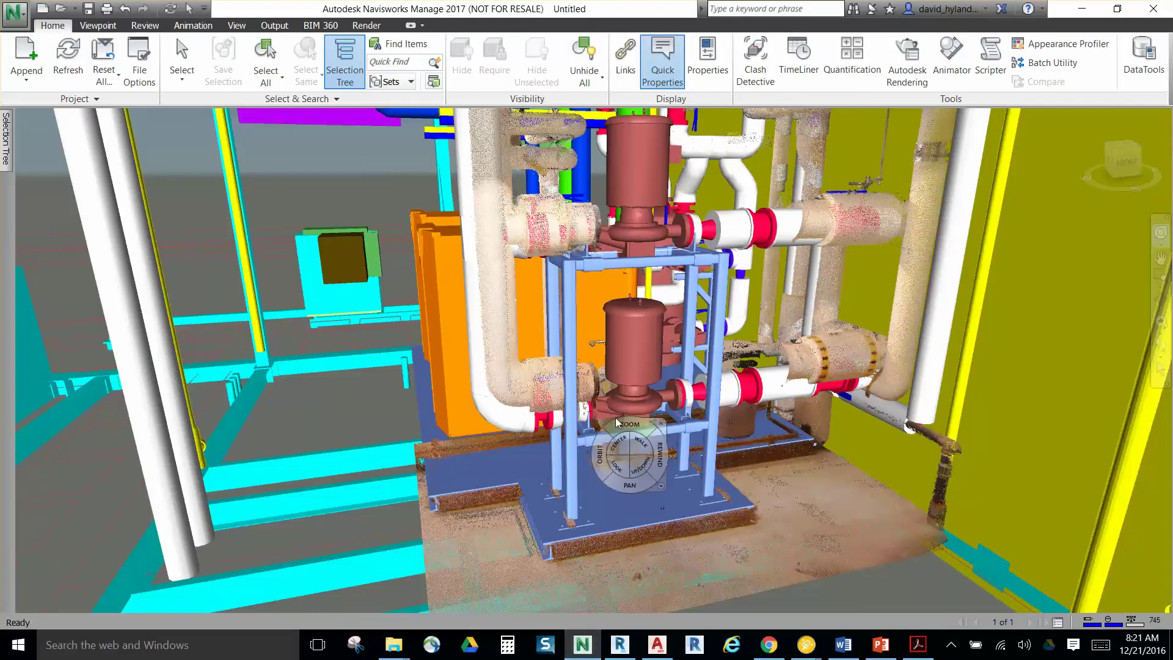
pyautogui.scroll(-5, 765, 311)
pyautogui.moveTo(637, 400); pyautogui.dragTo(805, 406)
pyautogui.moveTo(765, 414); pyautogui.dragTo(740, 416)
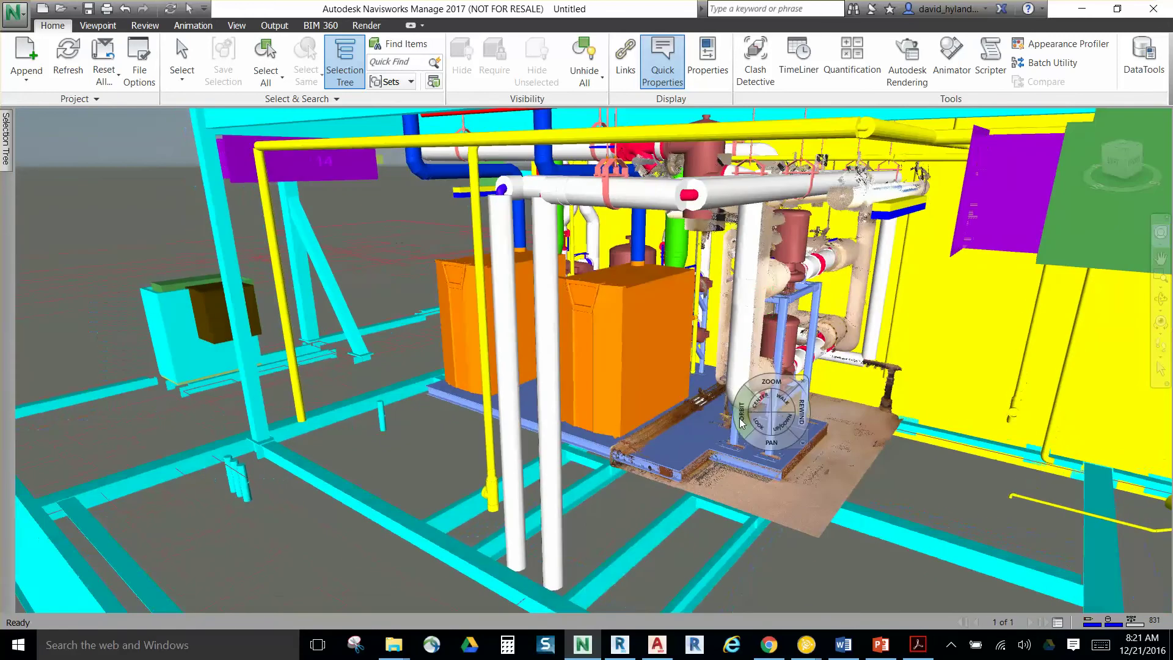
# Examine the pump skid up close, comparing the modelled pumps, piping and base with the surrounding point cloud.
pyautogui.moveTo(856, 275); pyautogui.dragTo(694, 374)
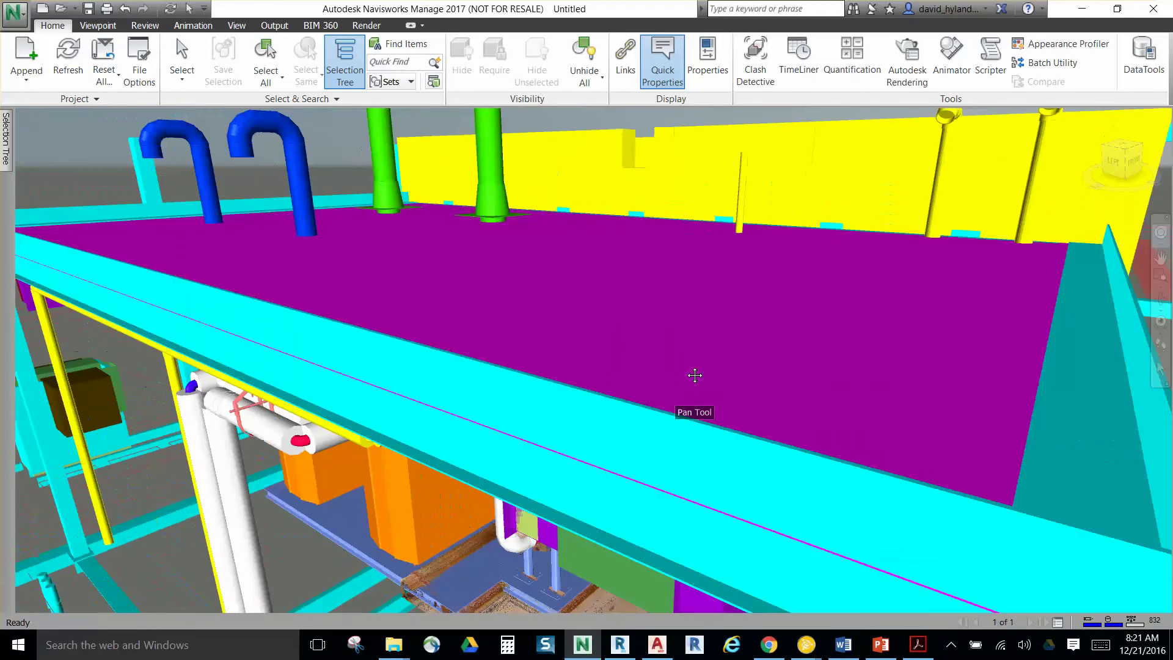
pyautogui.click(1126, 151)
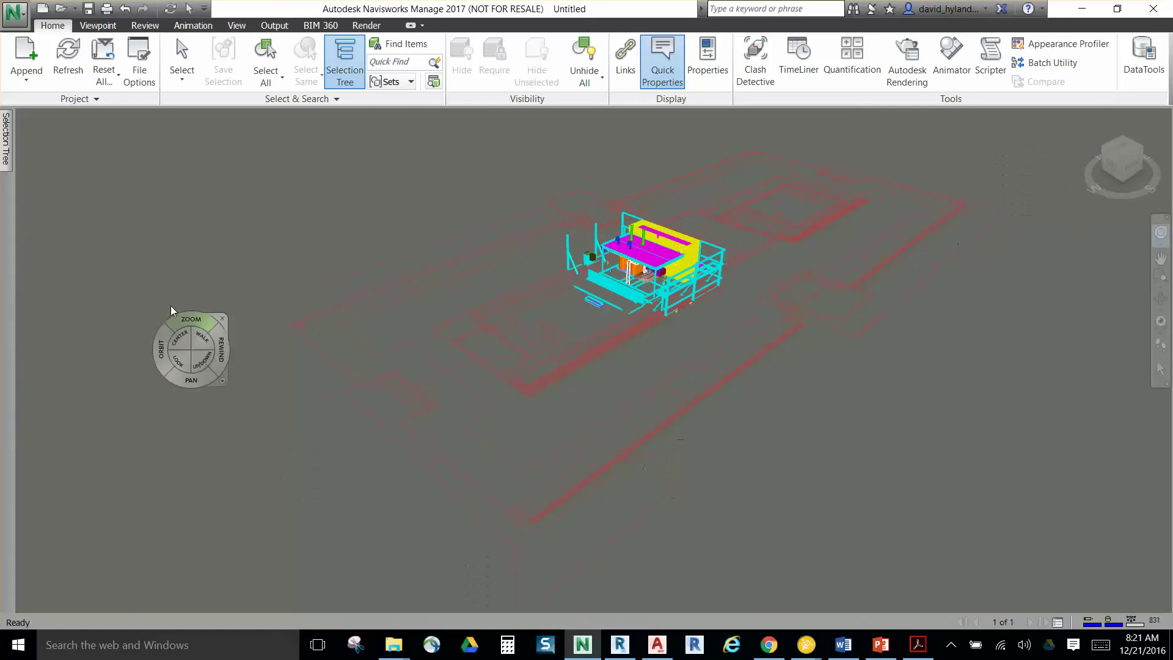
pyautogui.scroll(5, 717, 240)
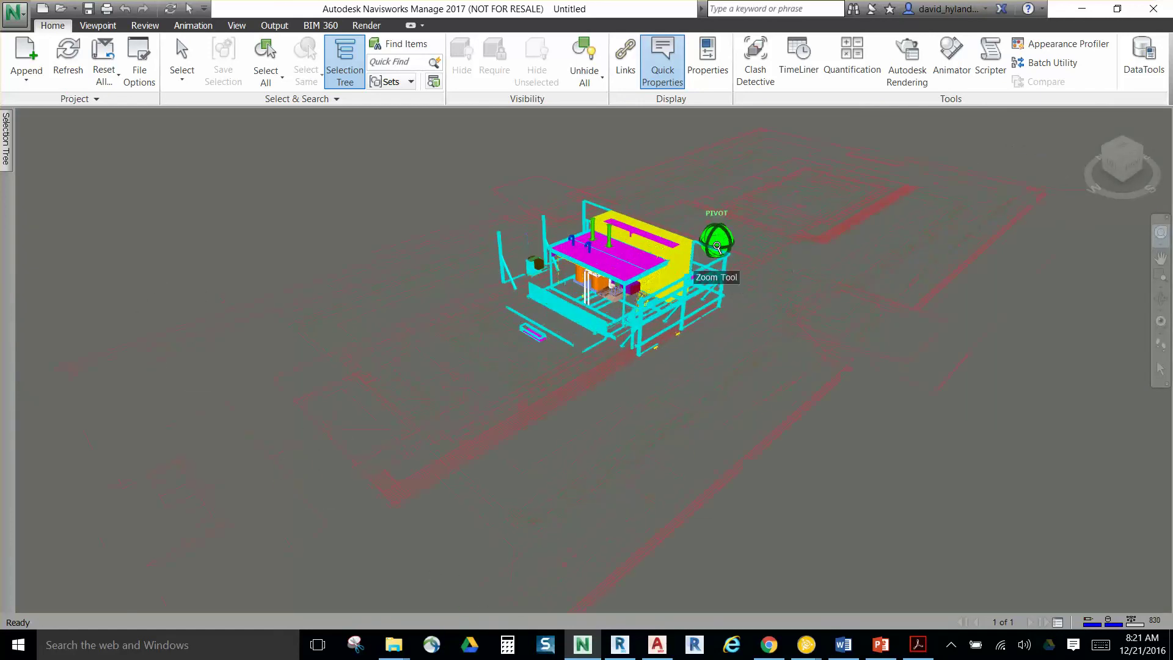
pyautogui.scroll(6, 538, 340)
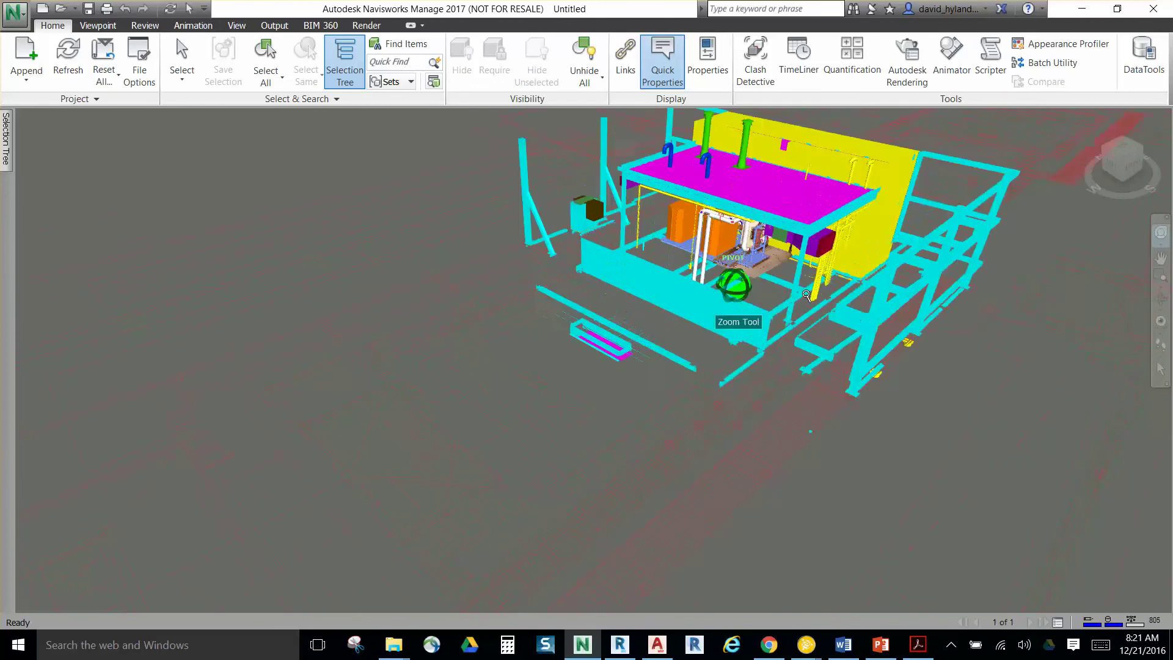
pyautogui.scroll(8, 814, 234)
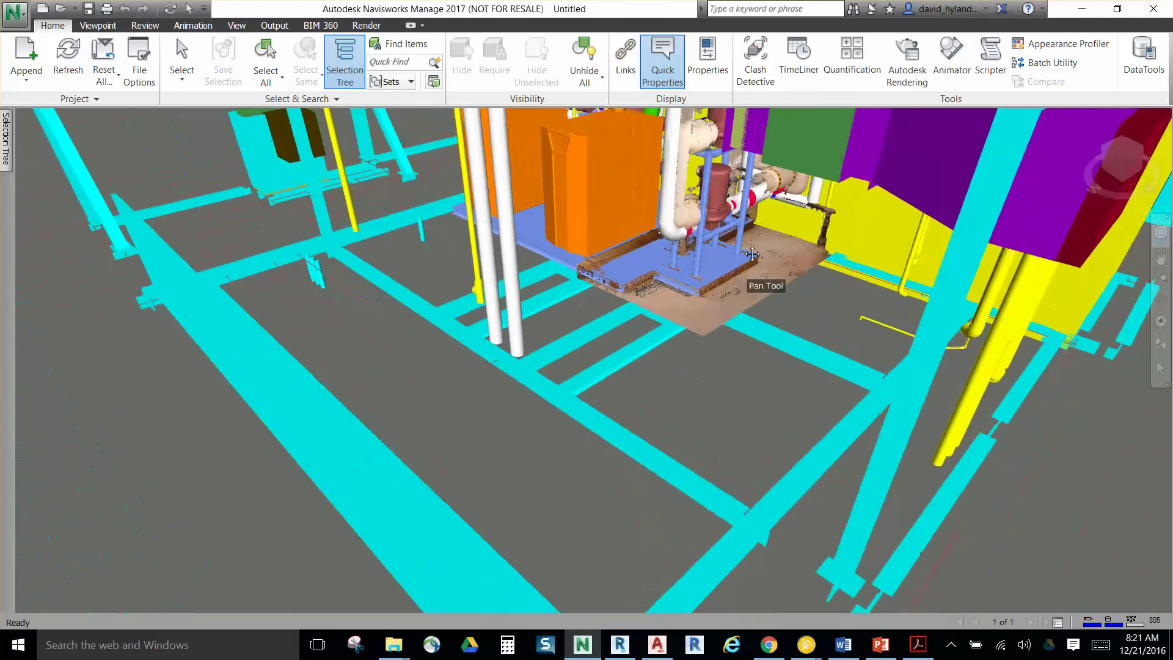
pyautogui.scroll(3, 699, 269)
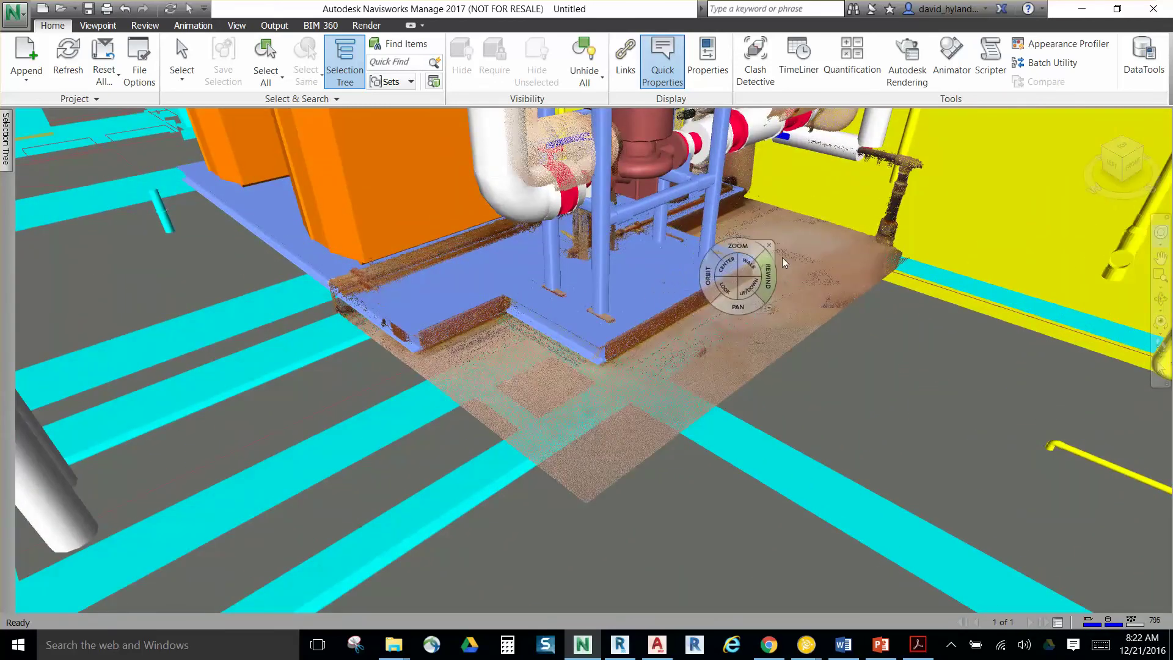
pyautogui.keyDown('shift'); pyautogui.moveTo(713, 227); pyautogui.dragTo(660, 357, button='middle'); pyautogui.keyUp('shift')
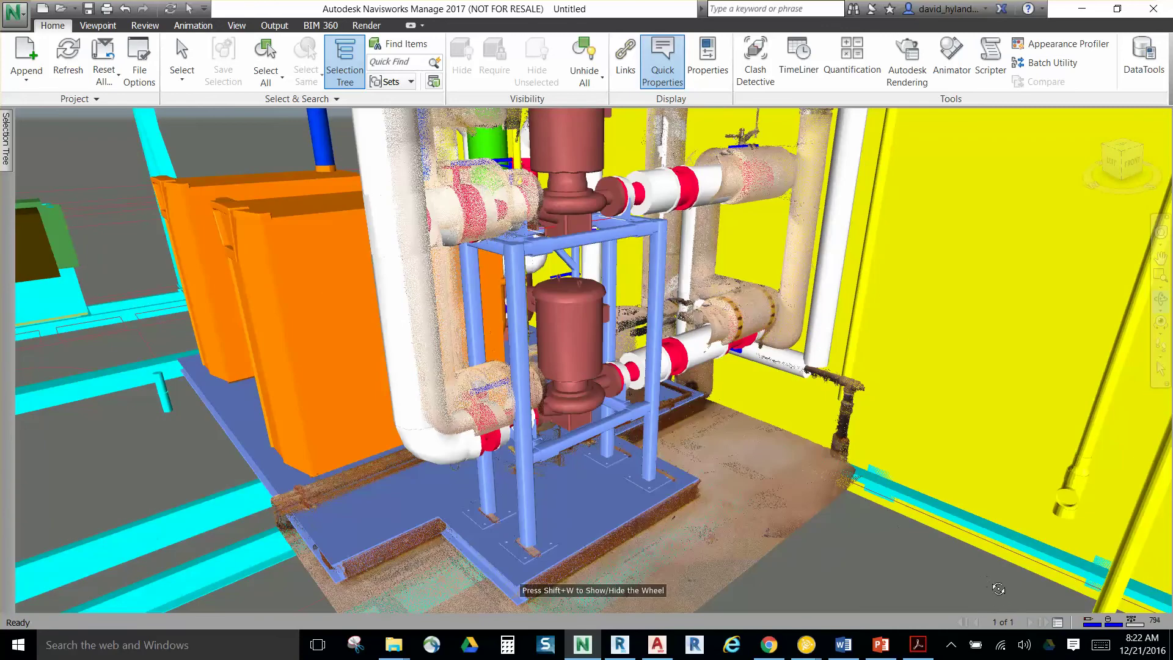